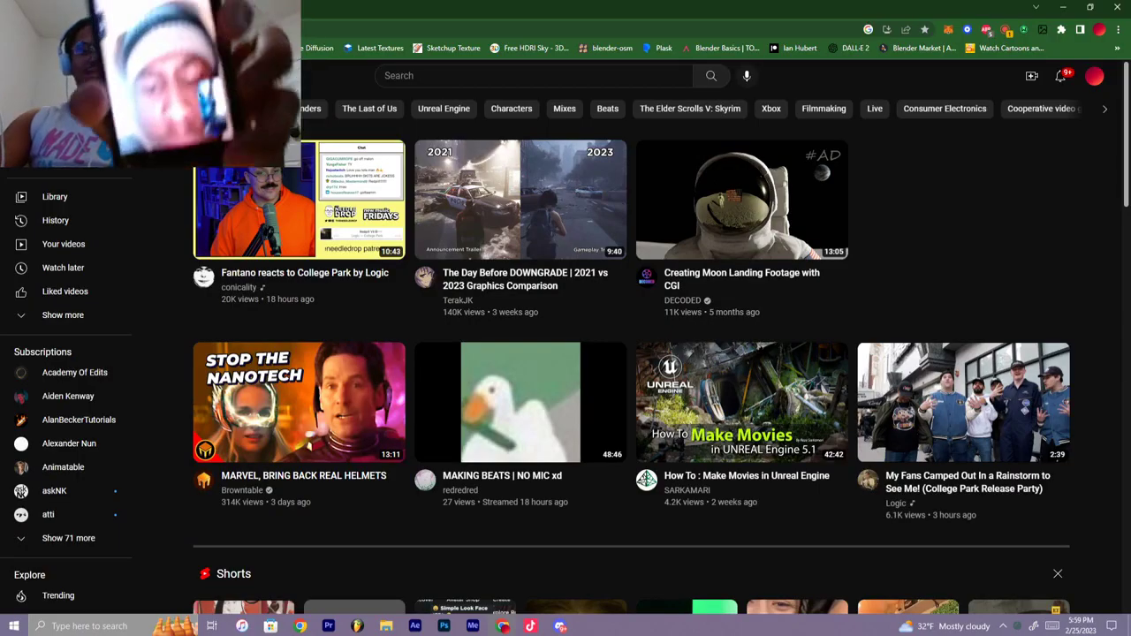
key(alt+Tab)
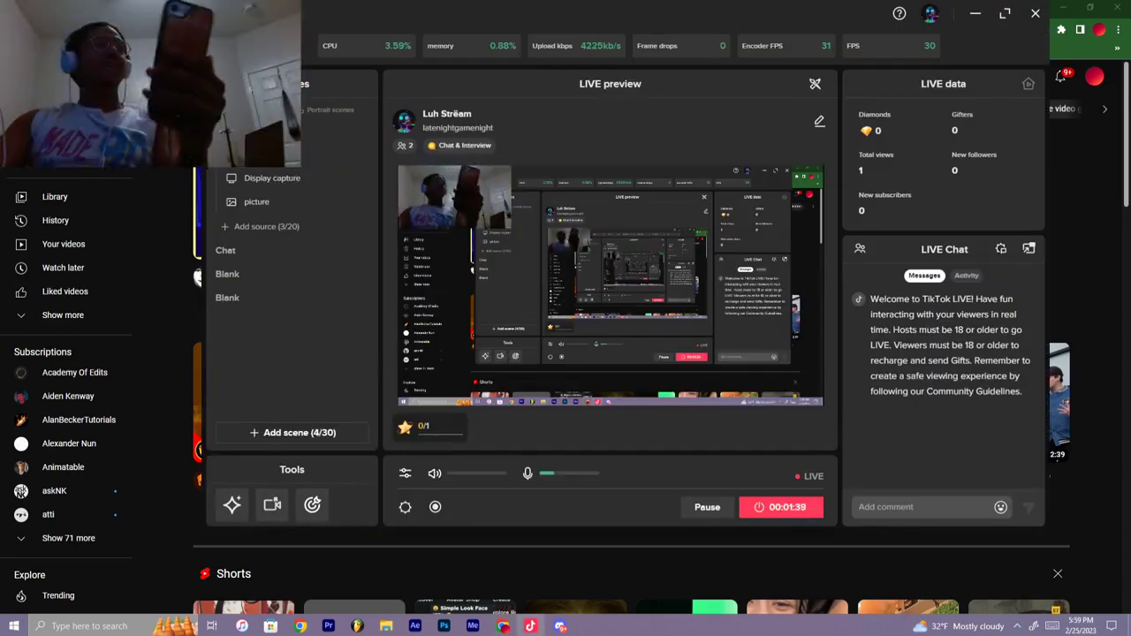
key(alt+Tab)
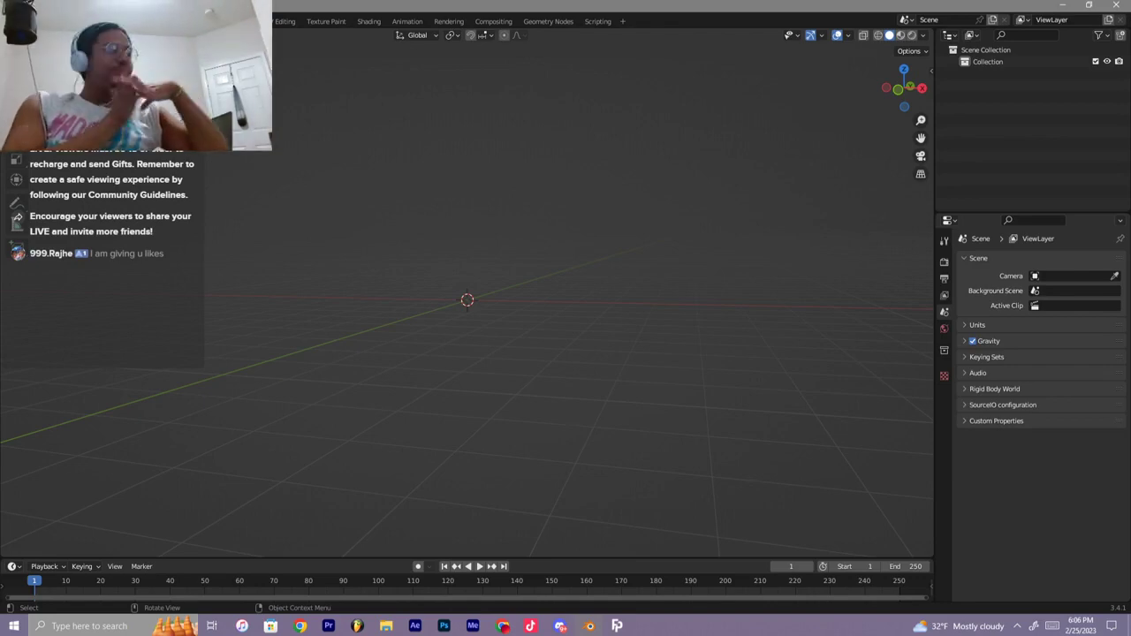
Switch to Chrome, open Google Images results for Playboi Carti and view the Billboard photo with red dreadlocks and its related images
click(504, 625)
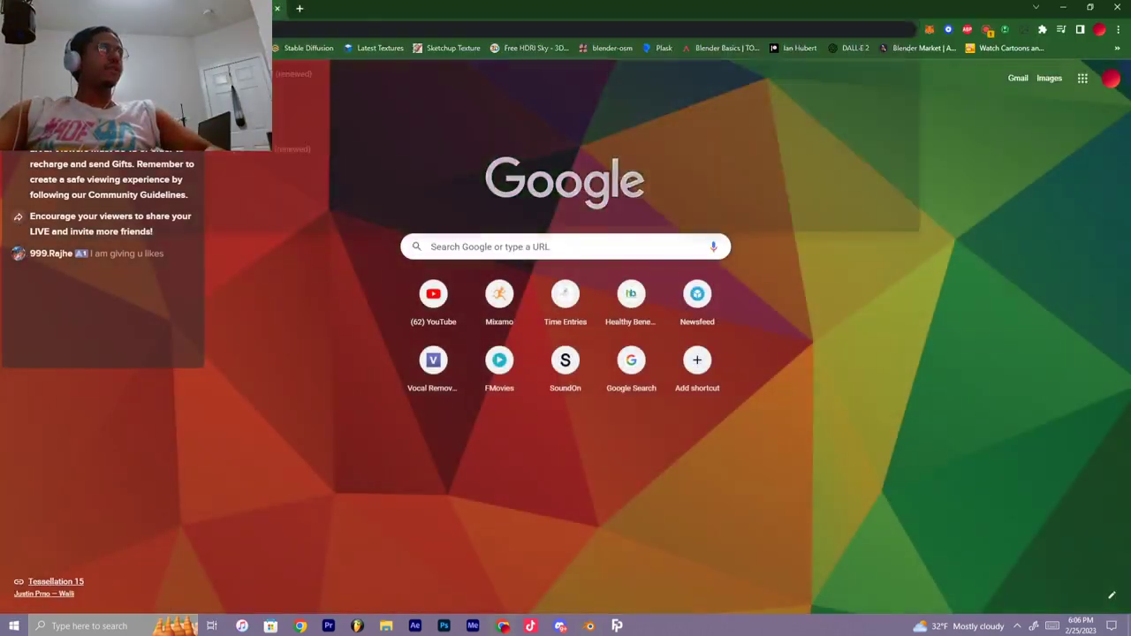
click(177, 29)
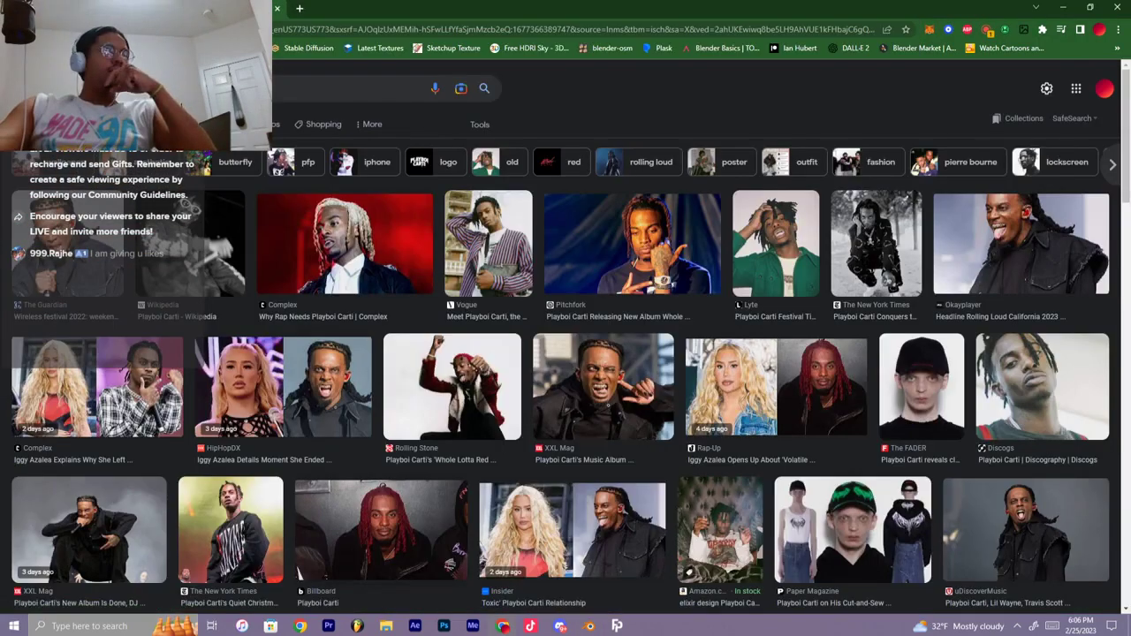
click(392, 513)
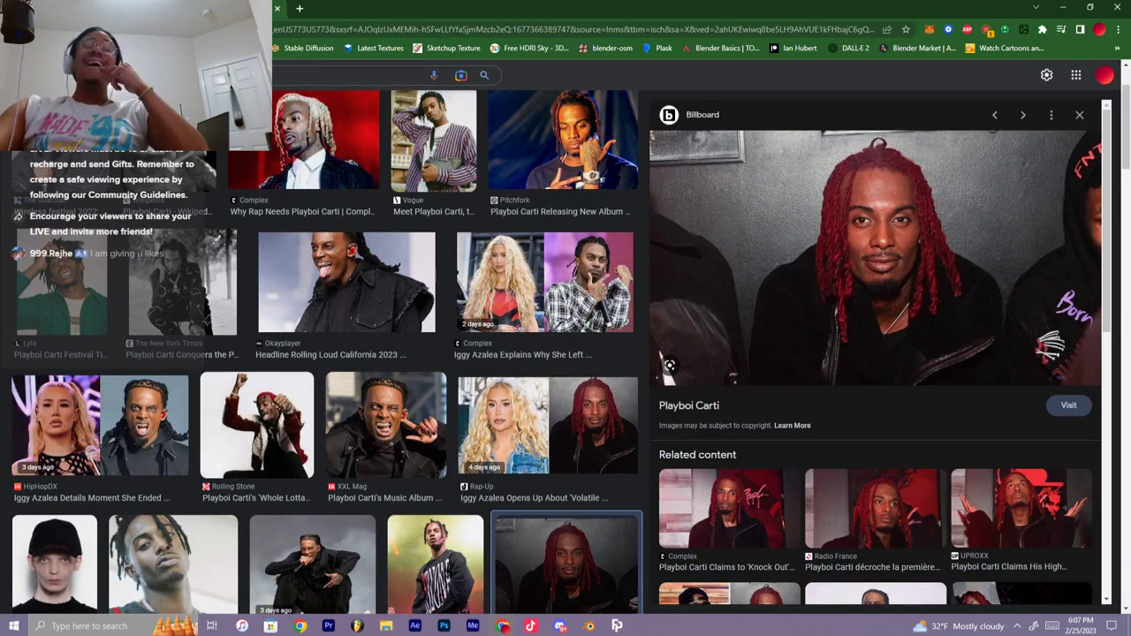
scroll(875, 353, down, 5)
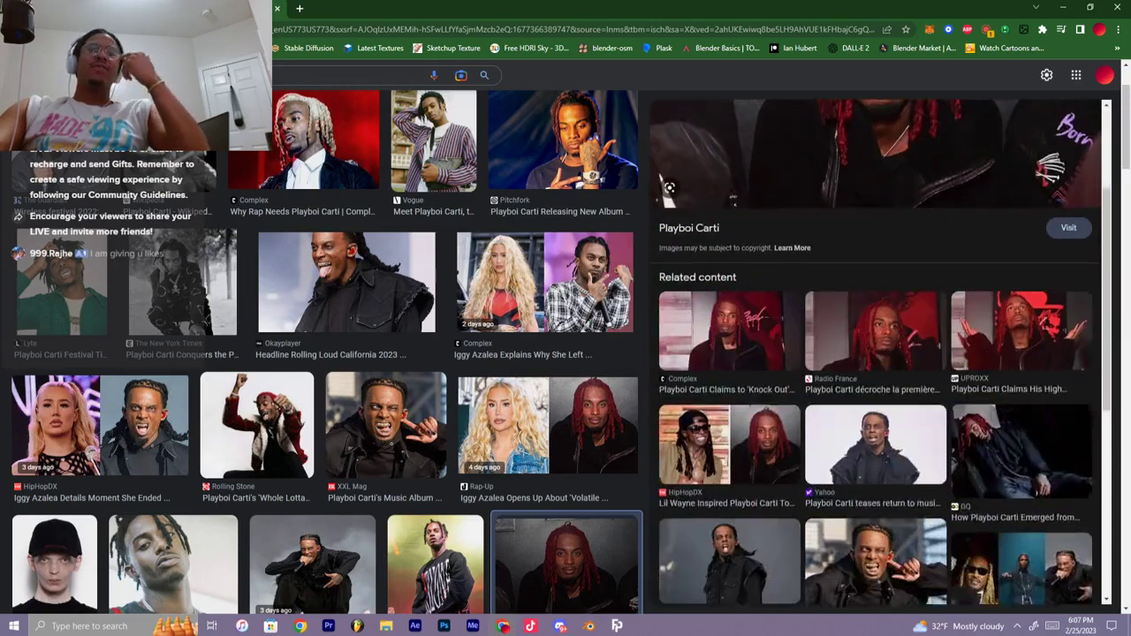
scroll(875, 354, up, 6)
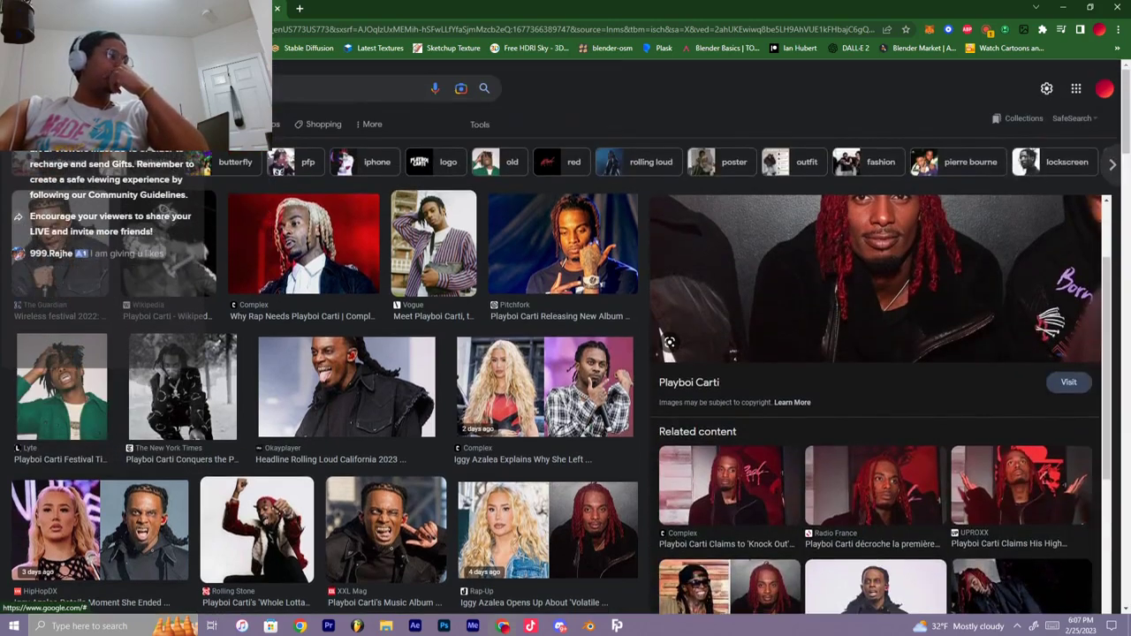
Switch to Fortnite Porting and move its window off the reference images
click(617, 626)
click(679, 579)
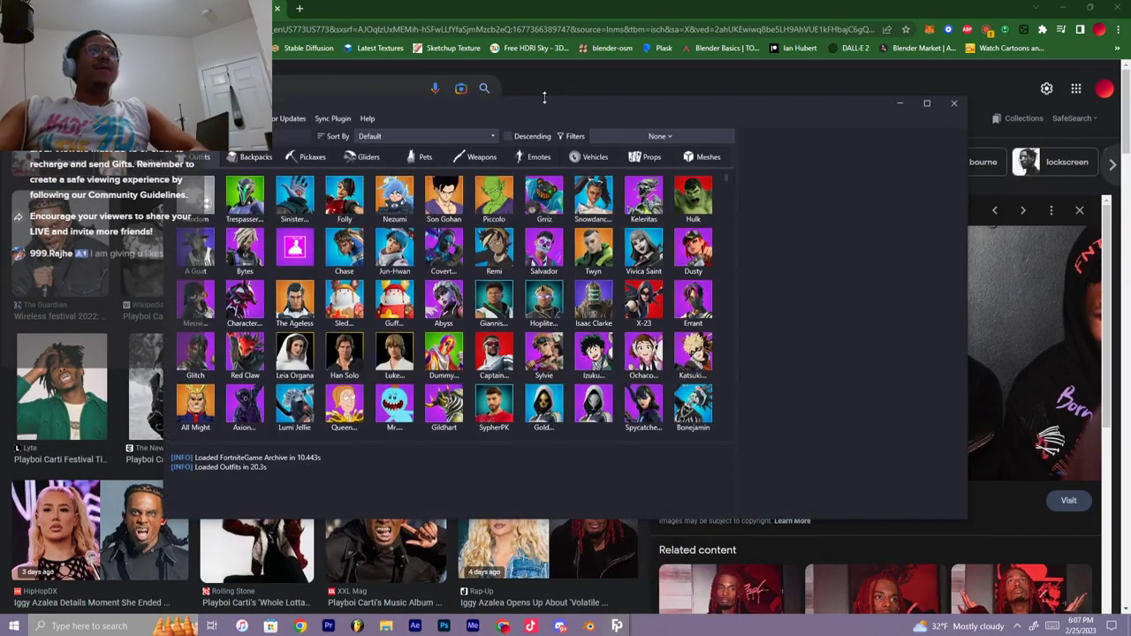
drag(545, 104, 1074, 240)
click(1074, 240)
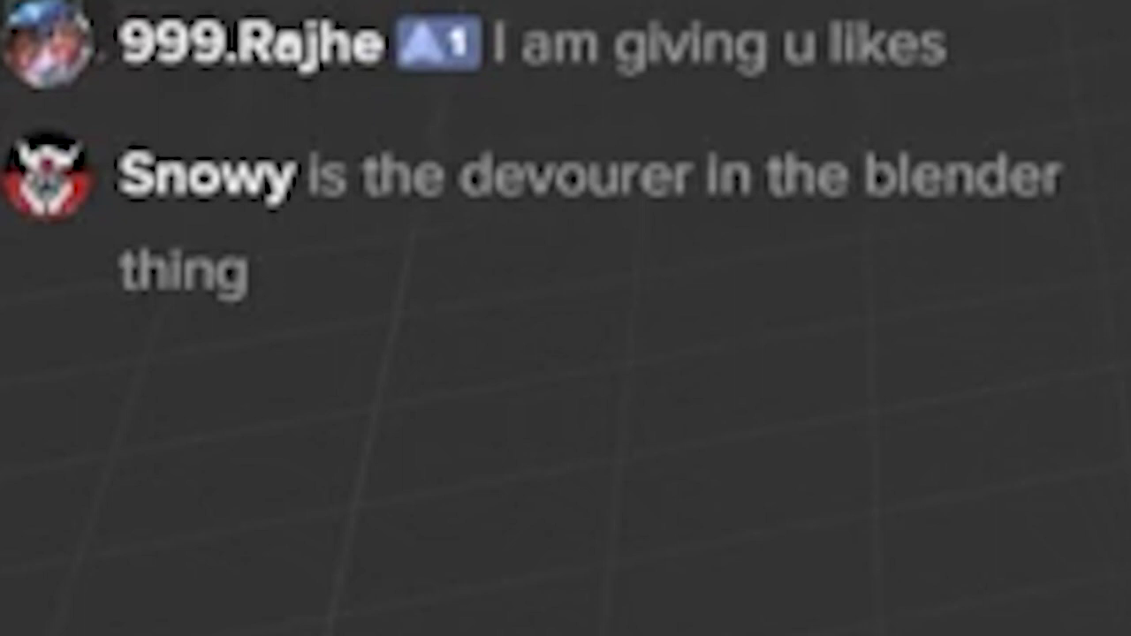
Look up The Devourer in Fortnite Porting by searching the outfits for "The D" and select it with its Default style
click(617, 626)
click(677, 579)
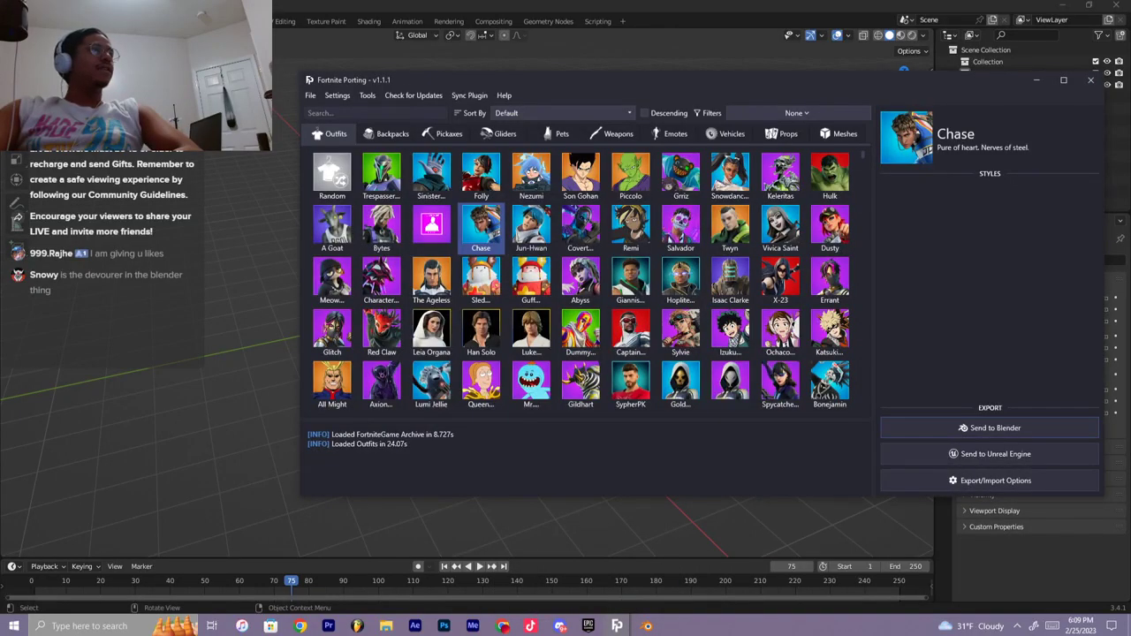
text(The D)
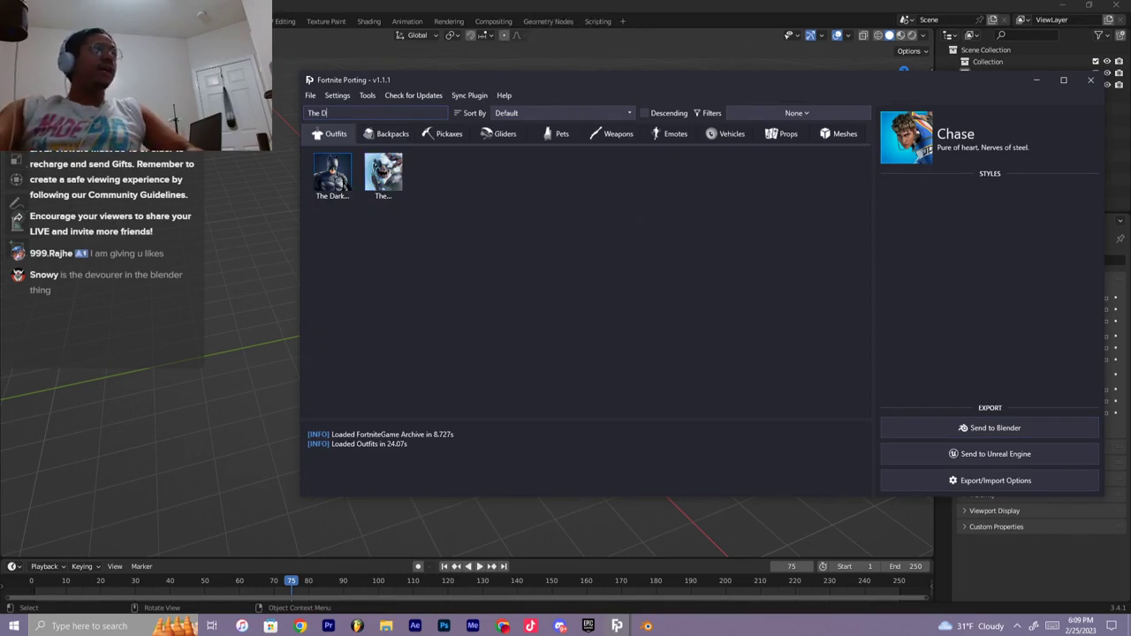
click(382, 176)
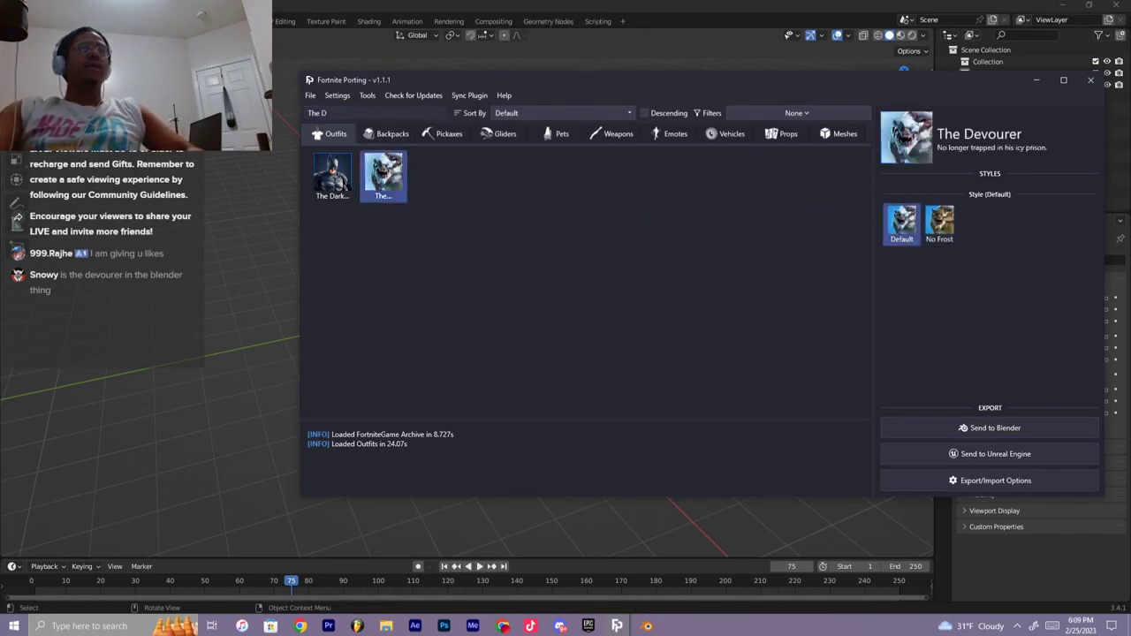
click(990, 428)
Switch to Blender and select the armature of the imported Chase character, framing the head and shoulders
click(646, 625)
scroll(566, 327, up, 8)
middle_drag(495, 353, 560, 520)
scroll(477, 301, up, 3)
shift+middle_drag(468, 176, 488, 320)
click(477, 208)
scroll(477, 300, up, 3)
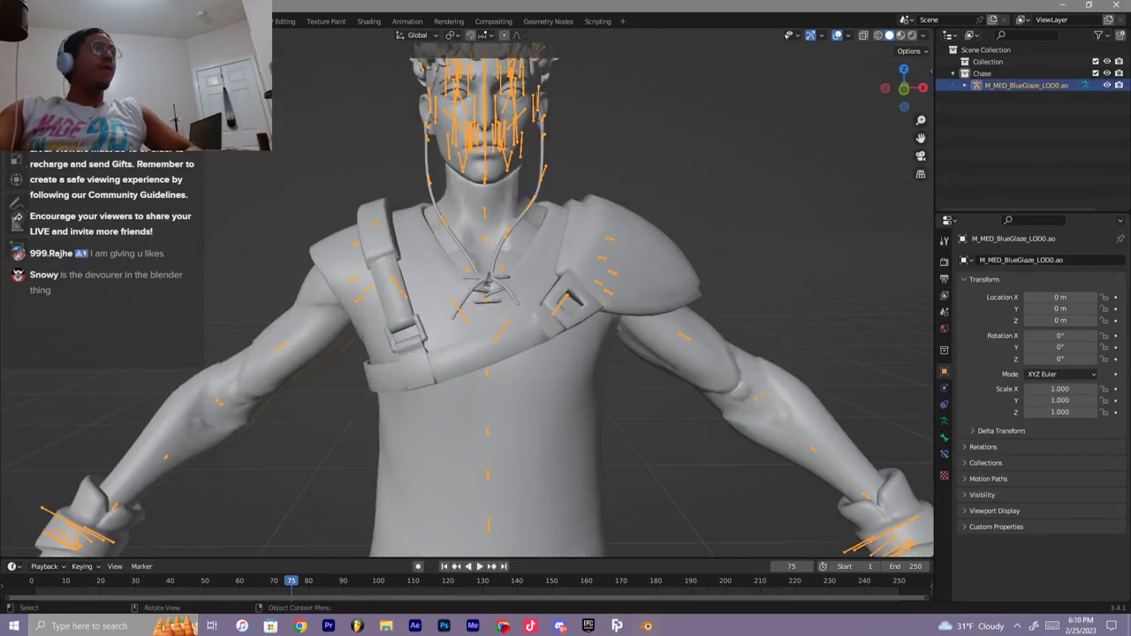
shift+middle_drag(519, 165, 517, 290)
Display the Chase character in Material Preview shading, deselect the armature and inspect the textured head from the side
key(x)
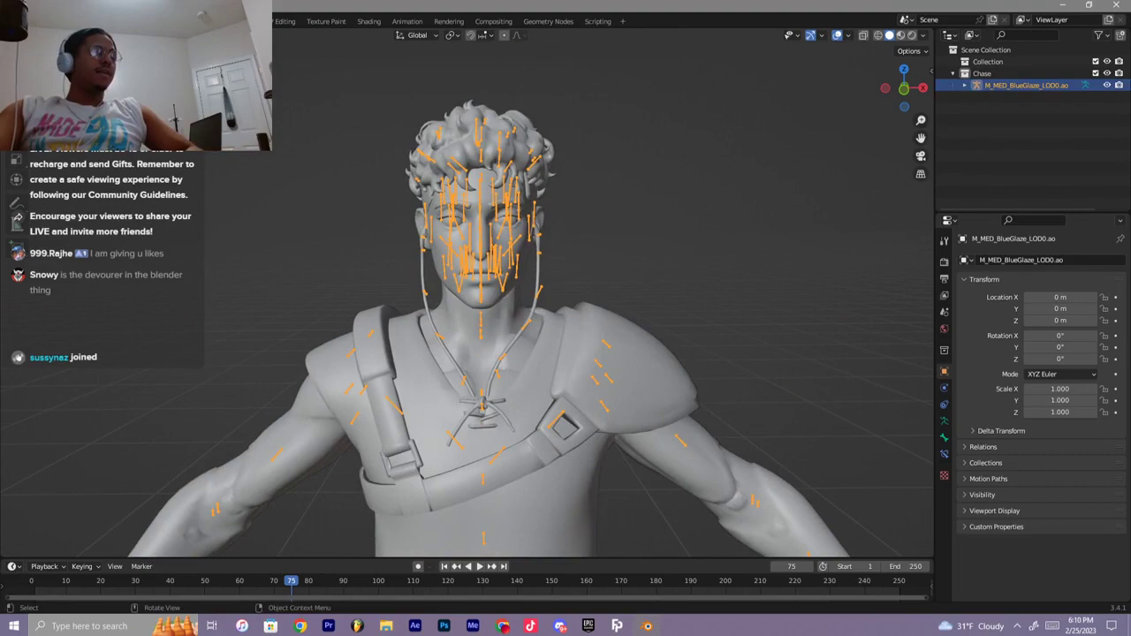
key(z)
click(571, 303)
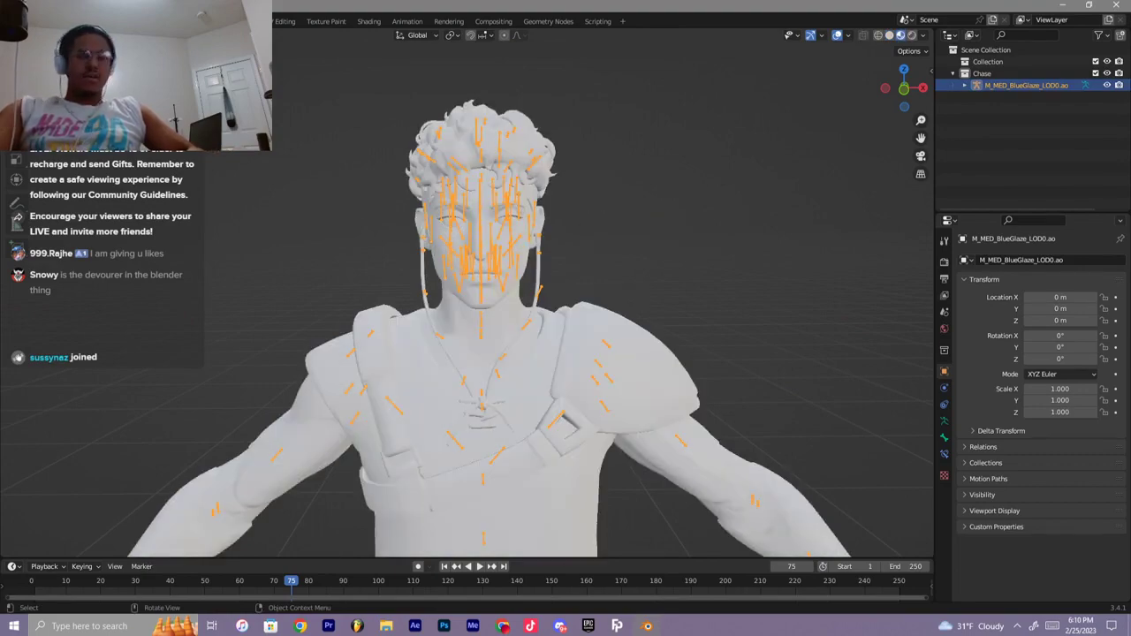
scroll(571, 265, up, 3)
scroll(571, 266, down, 3)
click(609, 221)
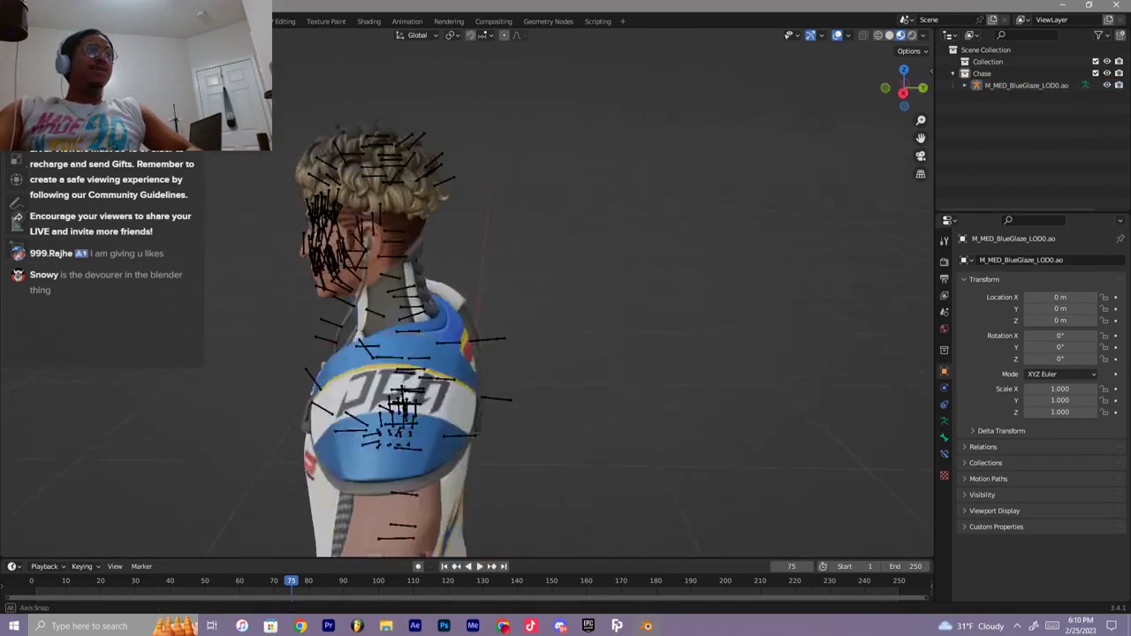
middle_drag(495, 283, 601, 287)
middle_drag(601, 287, 628, 287)
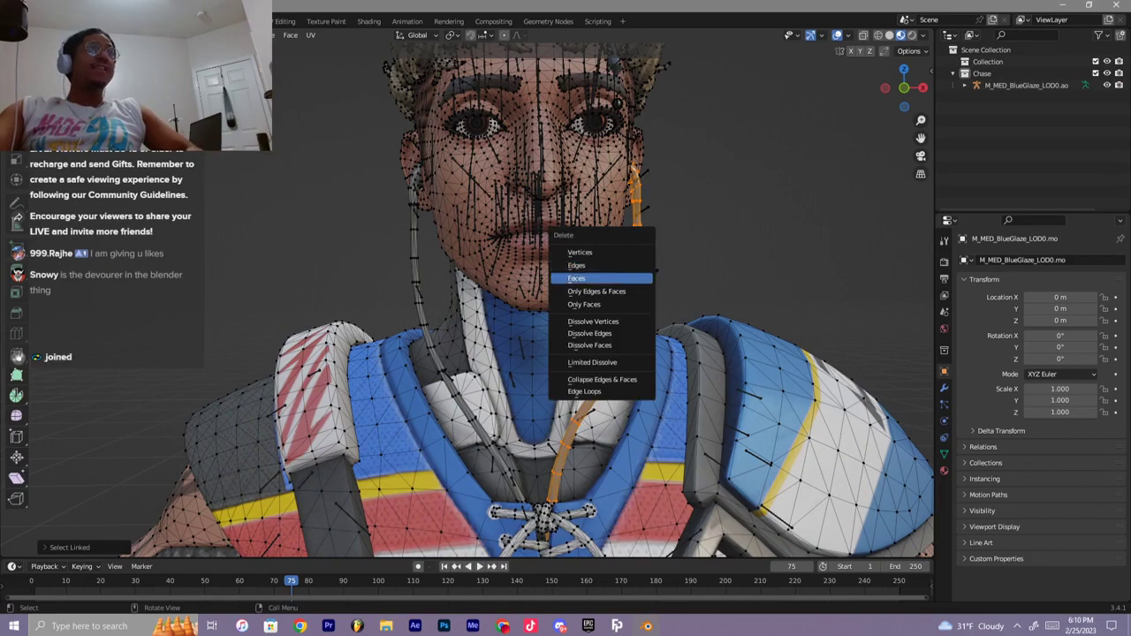
Delete the faces of both cords hanging from the character's ears to the neckline and return to Object Mode
click(617, 278)
key(l)
key(x)
click(409, 268)
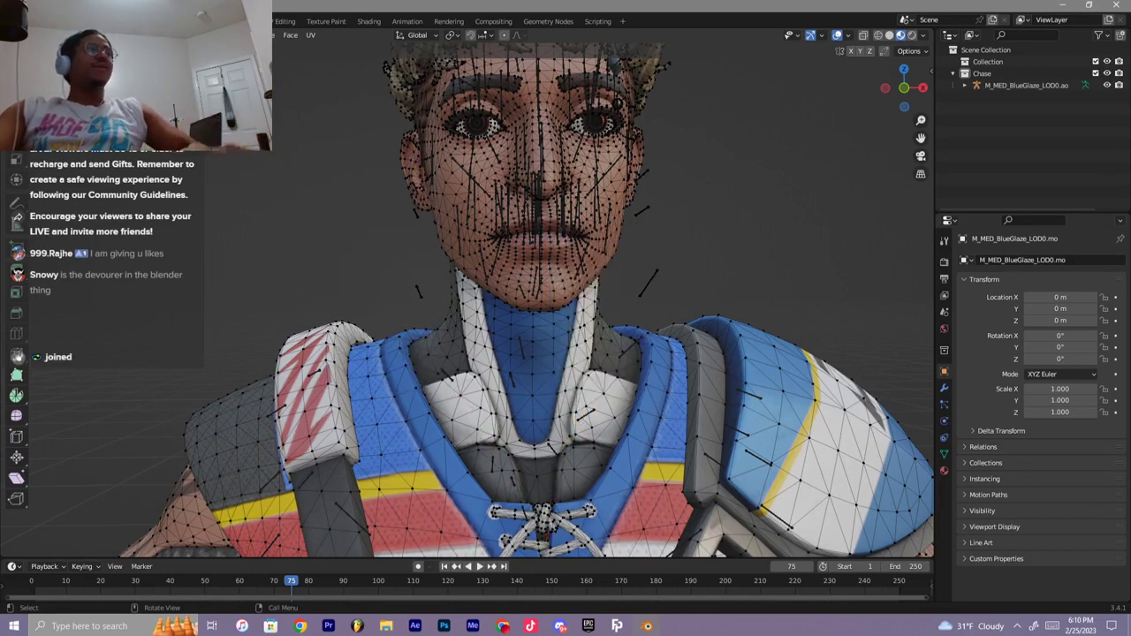
shift+middle_drag(409, 267, 345, 333)
key(Tab)
Hide the Chase armature so the face can be seen without bones
middle_drag(459, 292, 513, 283)
scroll(513, 282, down, 6)
shift+middle_drag(512, 239, 482, 252)
click(477, 261)
key(h)
scroll(477, 301, up, 8)
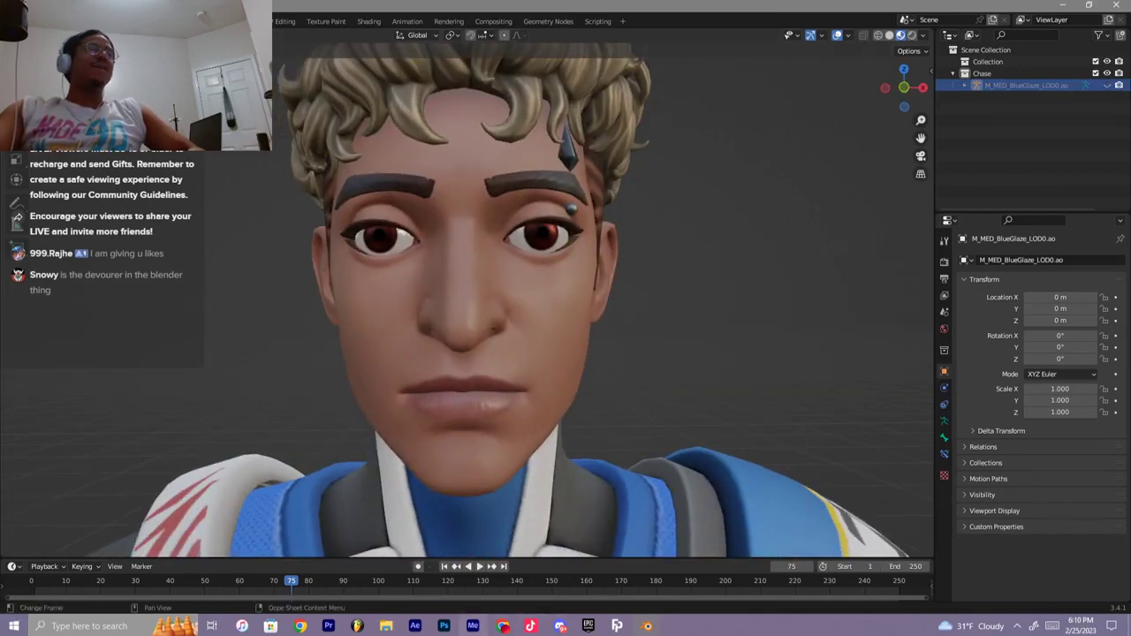
Check the character's face against the Playboi Carti reference photo in Chrome and return to Blender
click(503, 626)
click(212, 9)
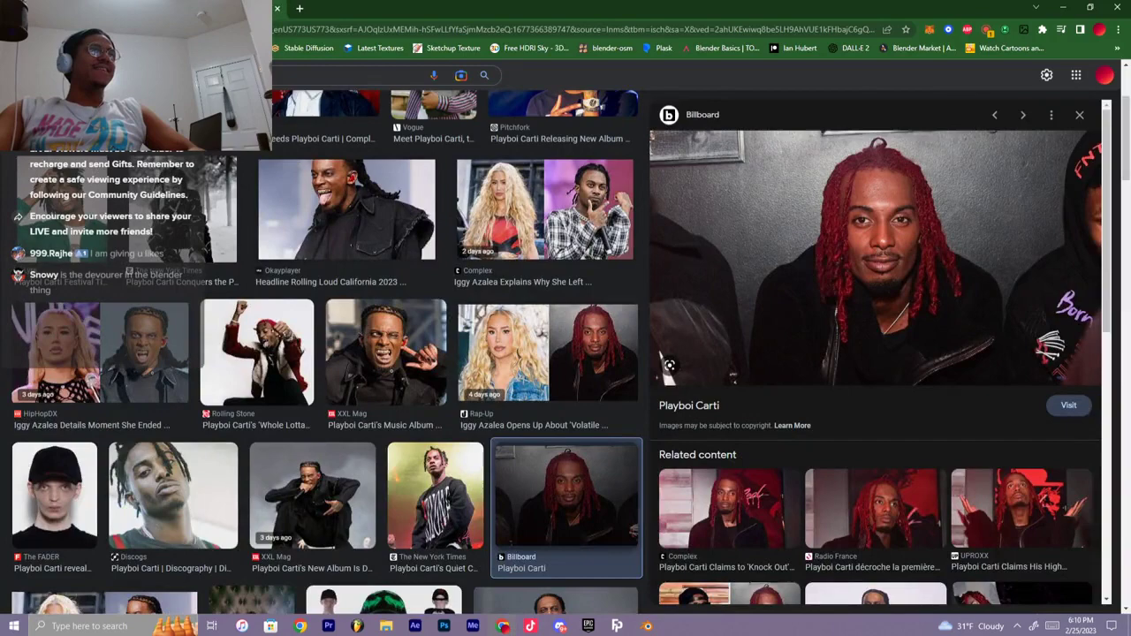
click(647, 626)
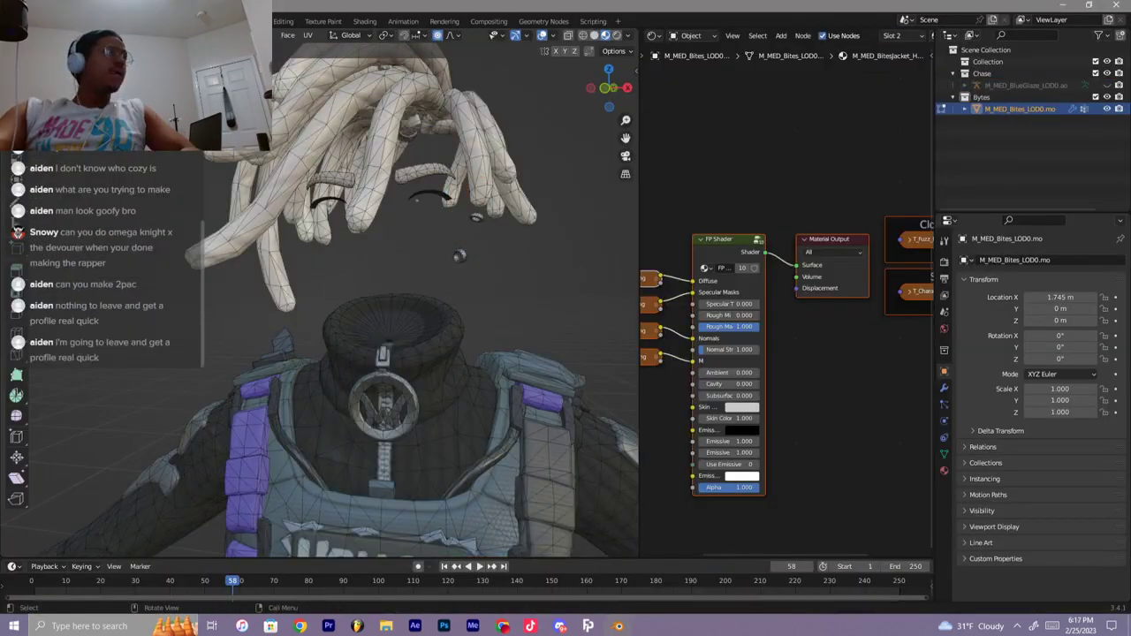
Undo the last mesh edit on the Bytes character and delete its linked body mesh
key(ctrl+z)
scroll(460, 255, down, 5)
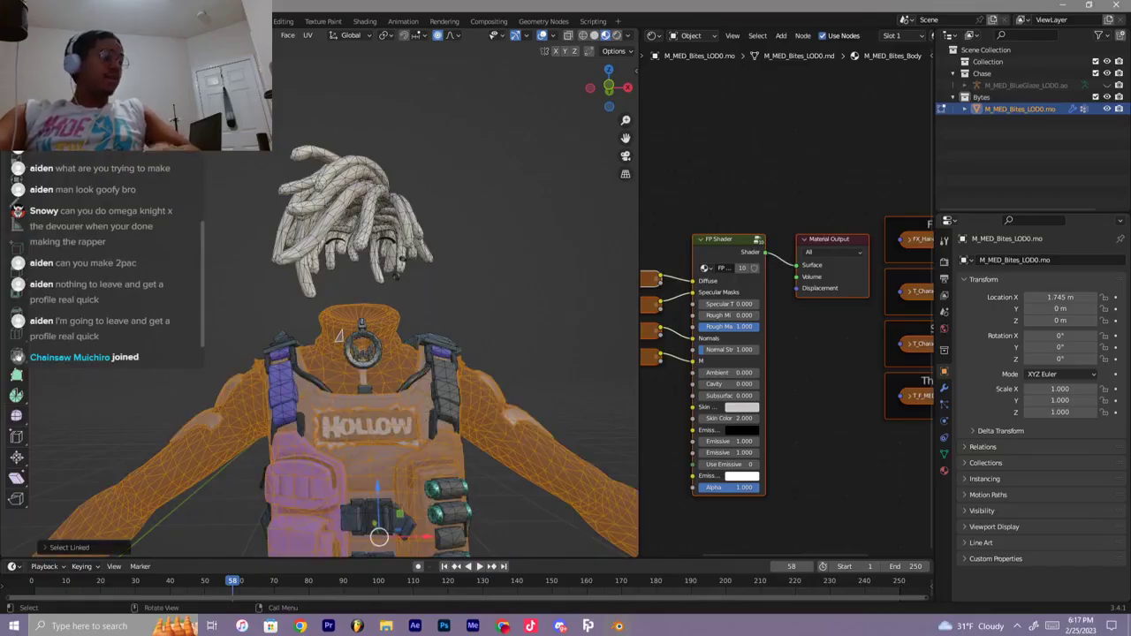
key(x)
click(354, 404)
scroll(353, 404, down, 4)
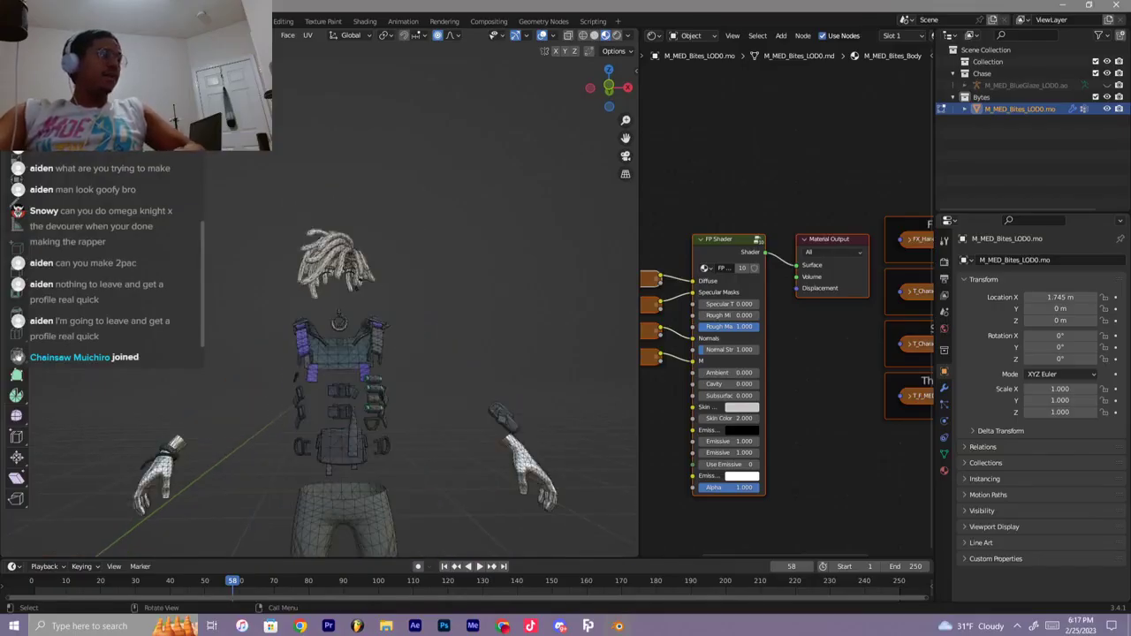
Select the leftover Bytes gear, legs and hands below the hair with Circle Select
key(alt+a)
key(c)
drag(353, 404, 537, 497)
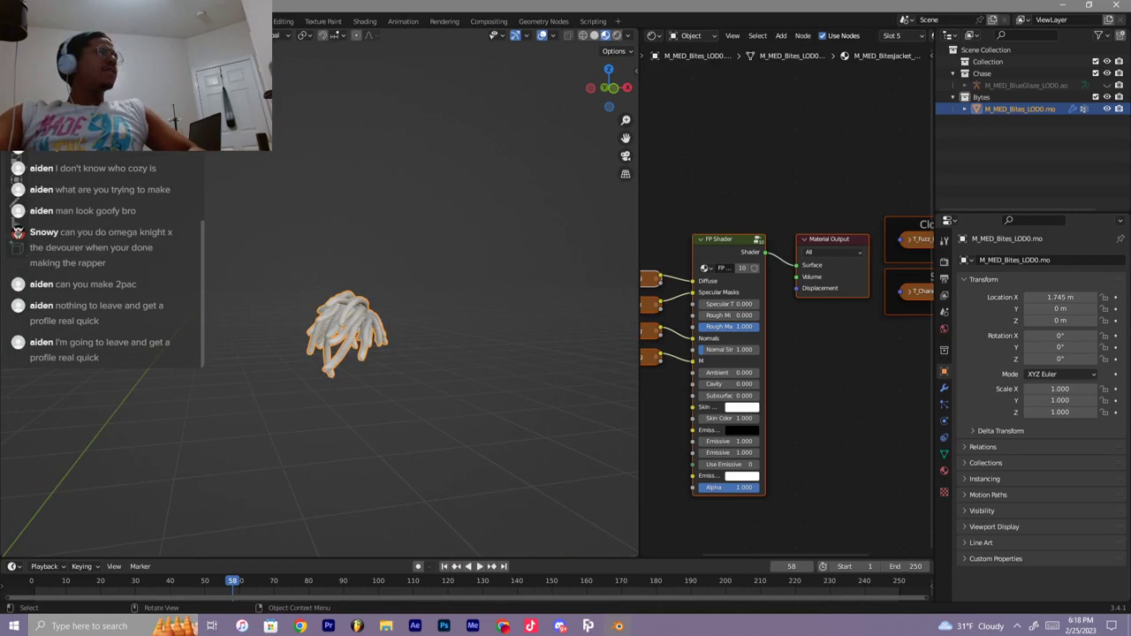
Set the Bytes dreadlock hair's origin to the centre of the hair mesh
click(182, 36)
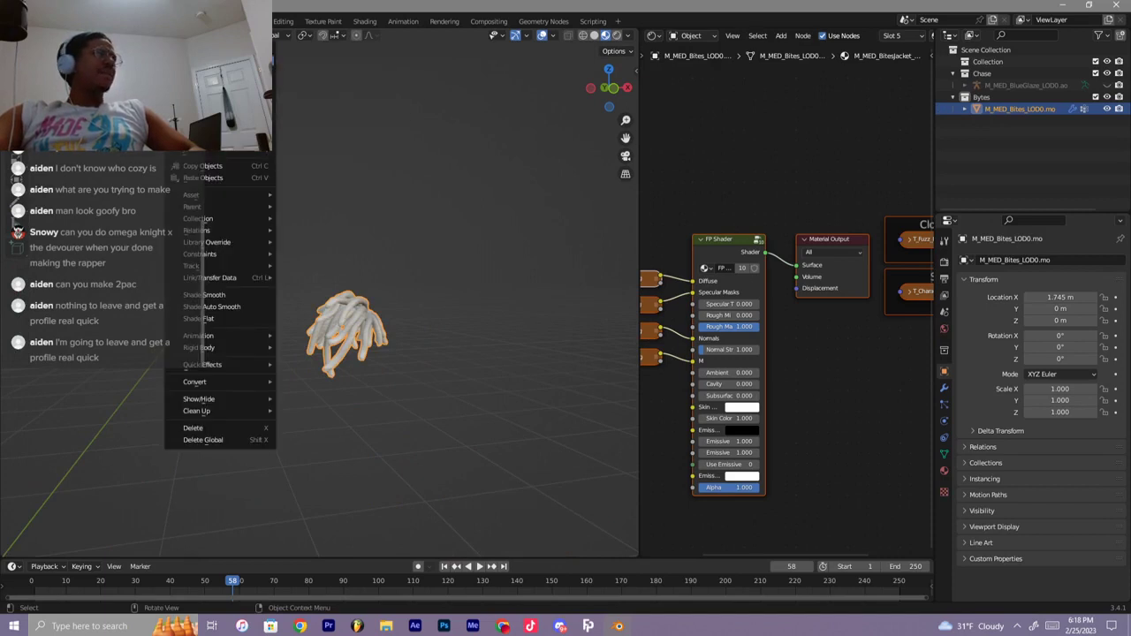
mouse_move(221, 60)
click(324, 86)
scroll(354, 327, down, 4)
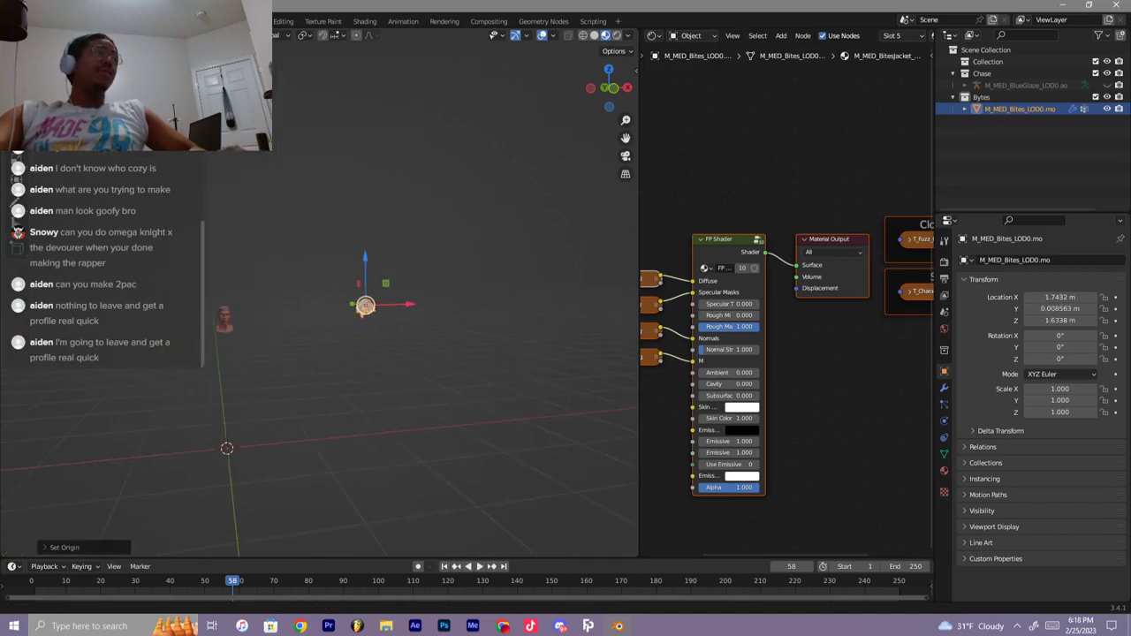
Move the Bytes dreadlock hair along X beside the bald head, to about -0.303 m
drag(408, 304, 260, 307)
scroll(216, 311, up, 12)
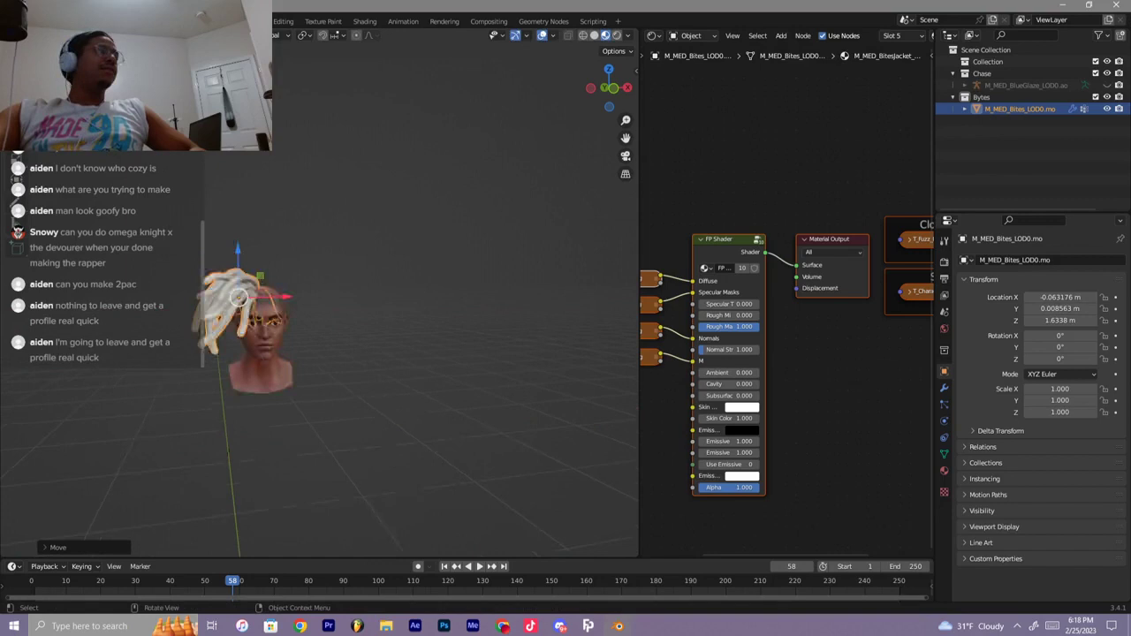
drag(358, 266, 414, 267)
middle_drag(414, 267, 363, 268)
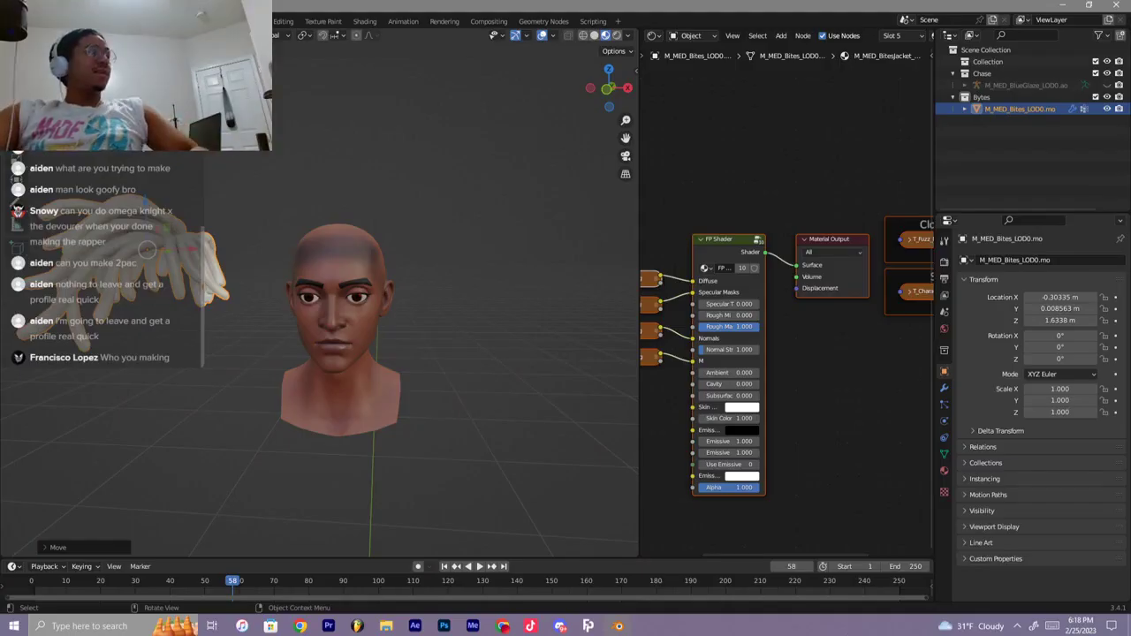
shift+middle_drag(353, 301, 460, 265)
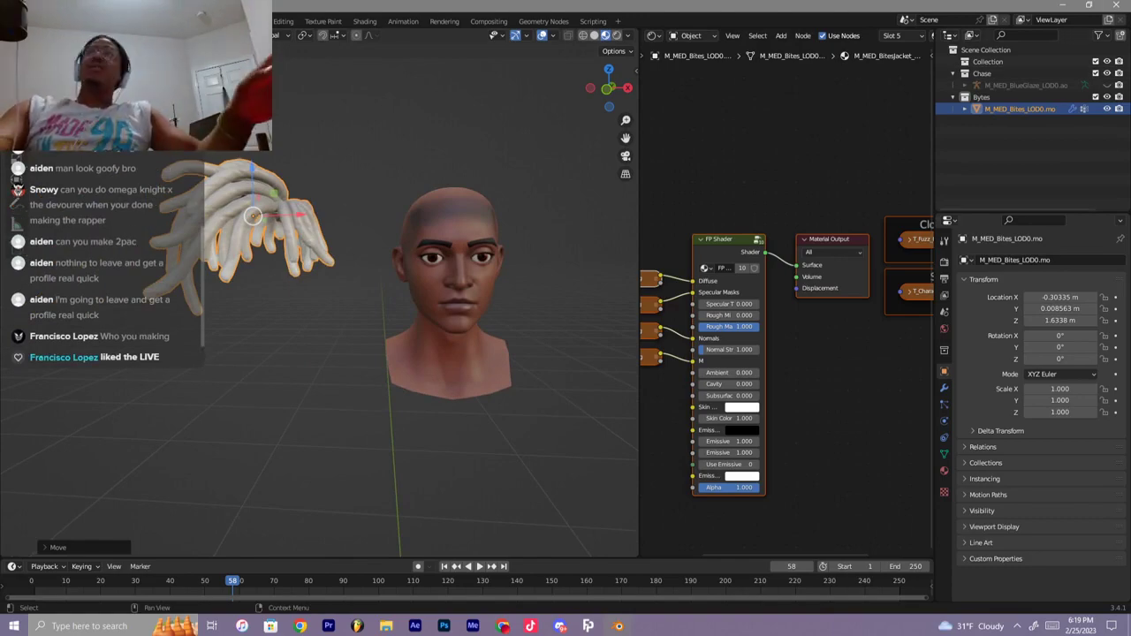
Study the hairstyle in the Billboard photo of Playboi Carti in Chrome and switch back to Blender
drag(1130, 177, 451, 0)
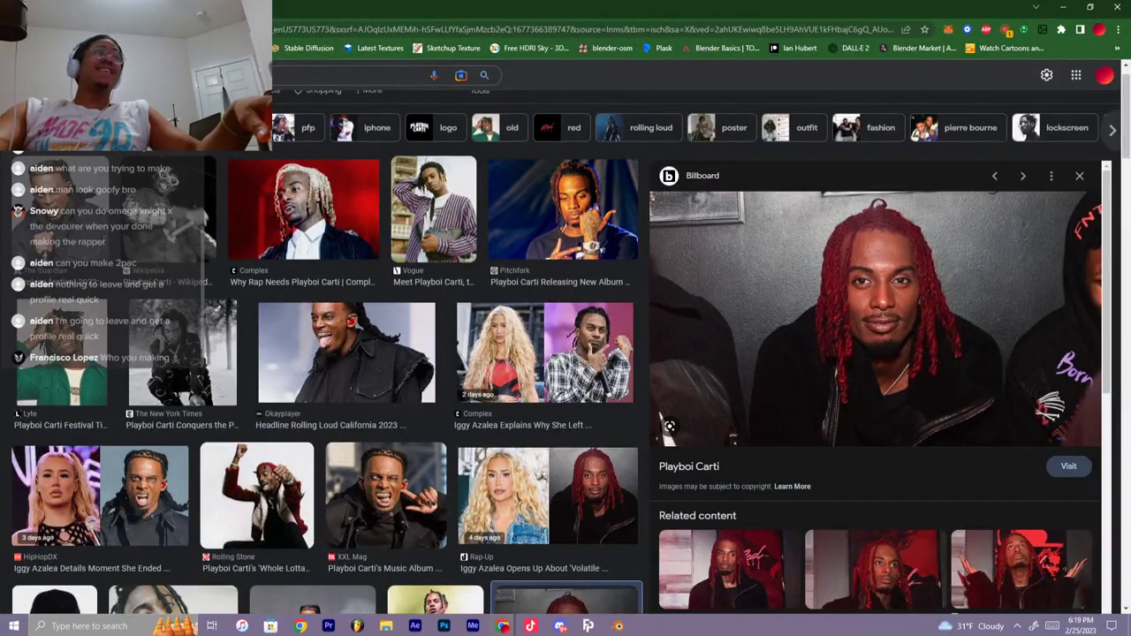
key(alt+Tab)
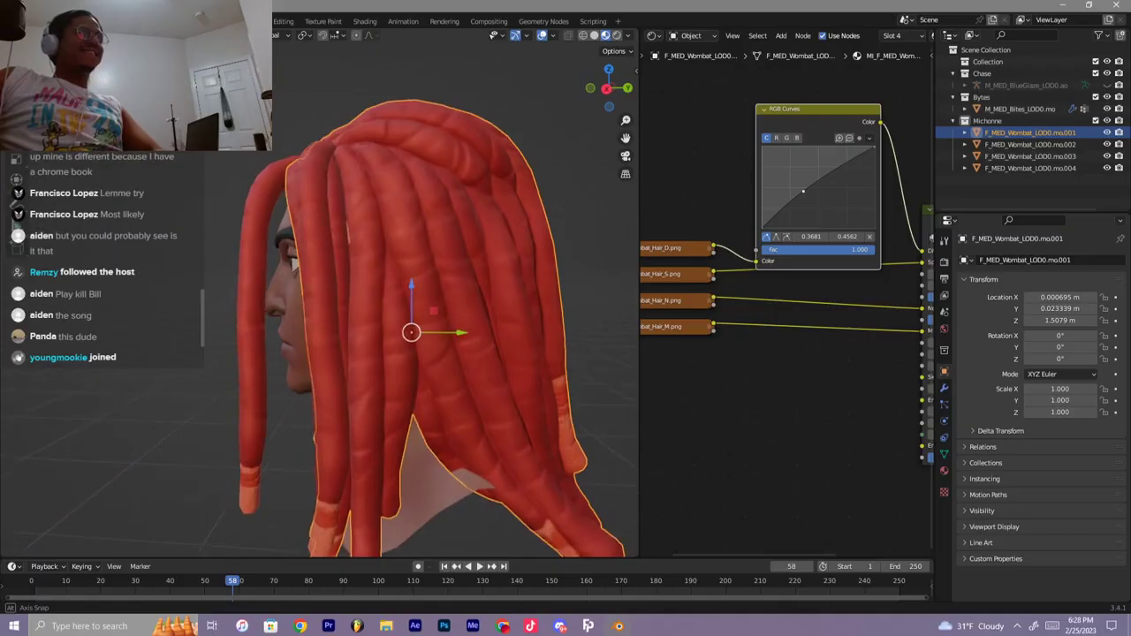
Try the head without the red dreadlock hair by hiding that hair object, and undo the hiding
middle_drag(424, 336, 415, 336)
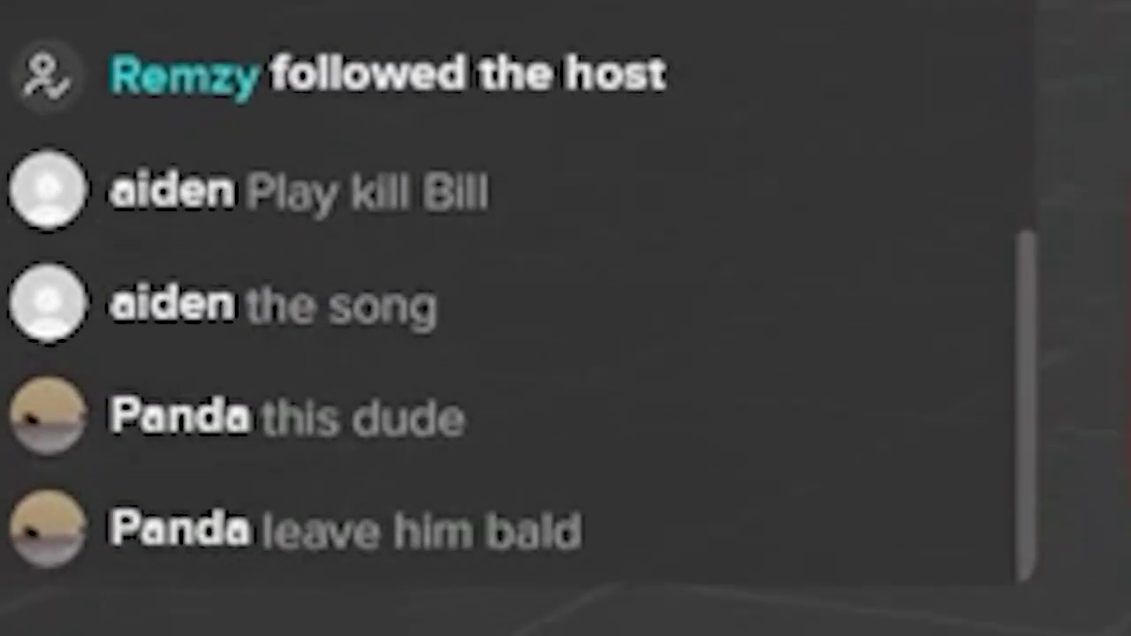
middle_drag(460, 345, 309, 354)
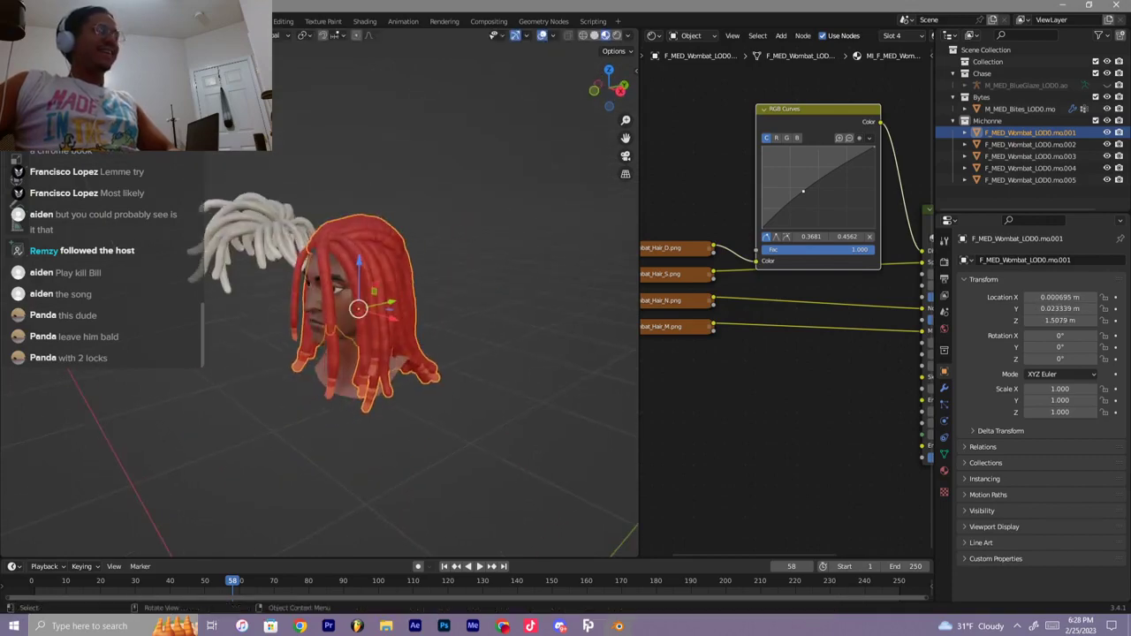
key(h)
scroll(371, 362, up, 5)
key(ctrl+z)
middle_drag(380, 354, 336, 354)
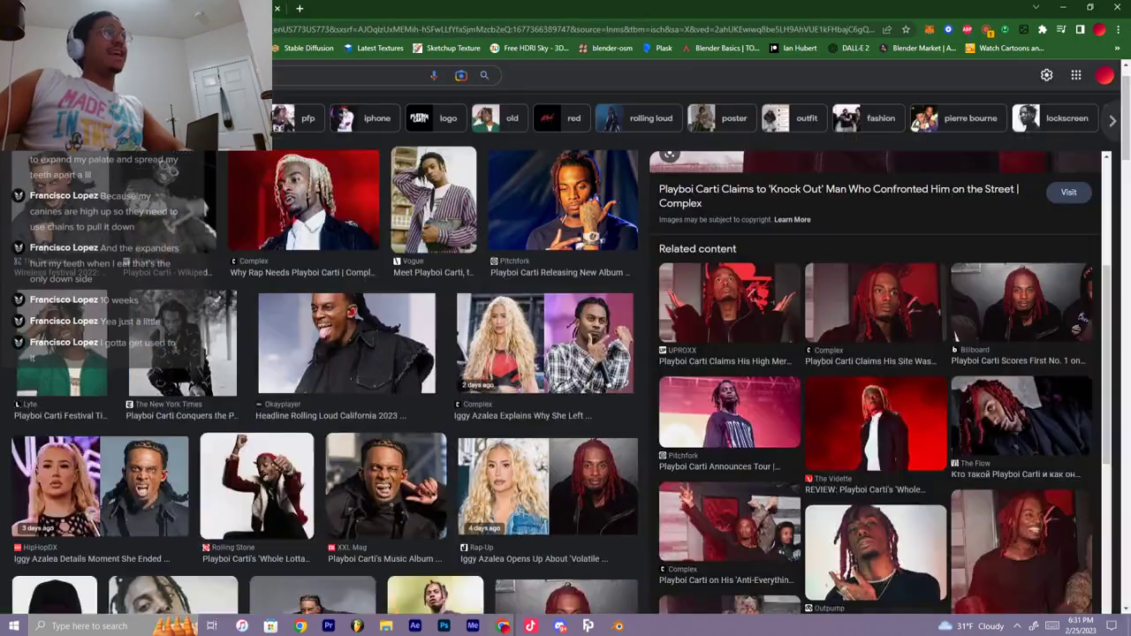
Search Google Images for Playboi Carti's tattoos
click(195, 76)
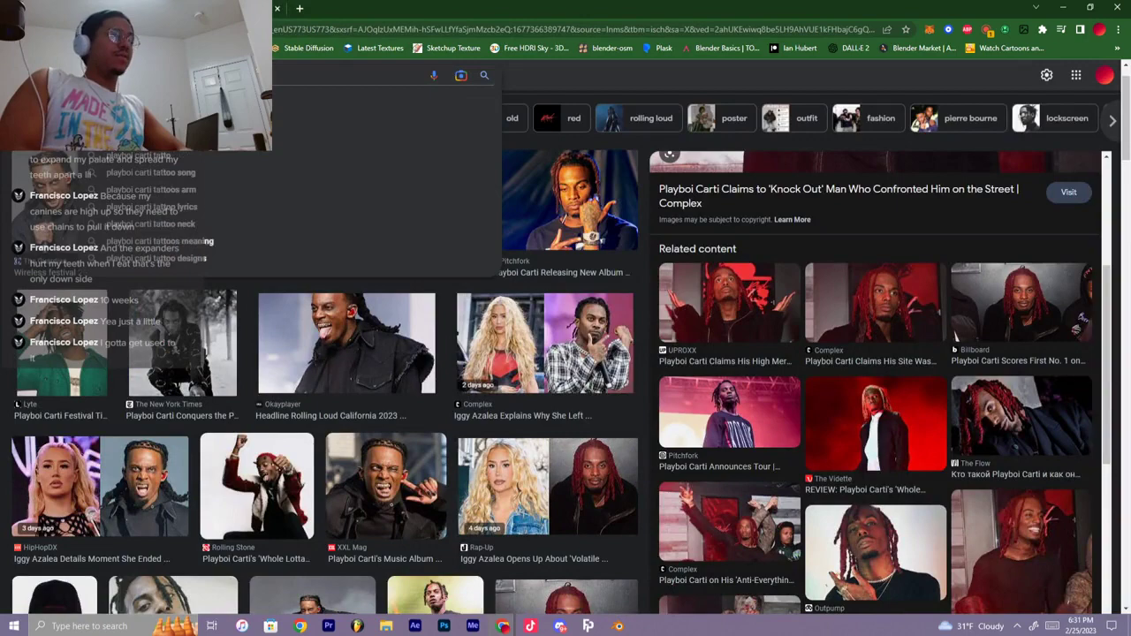
key(Return)
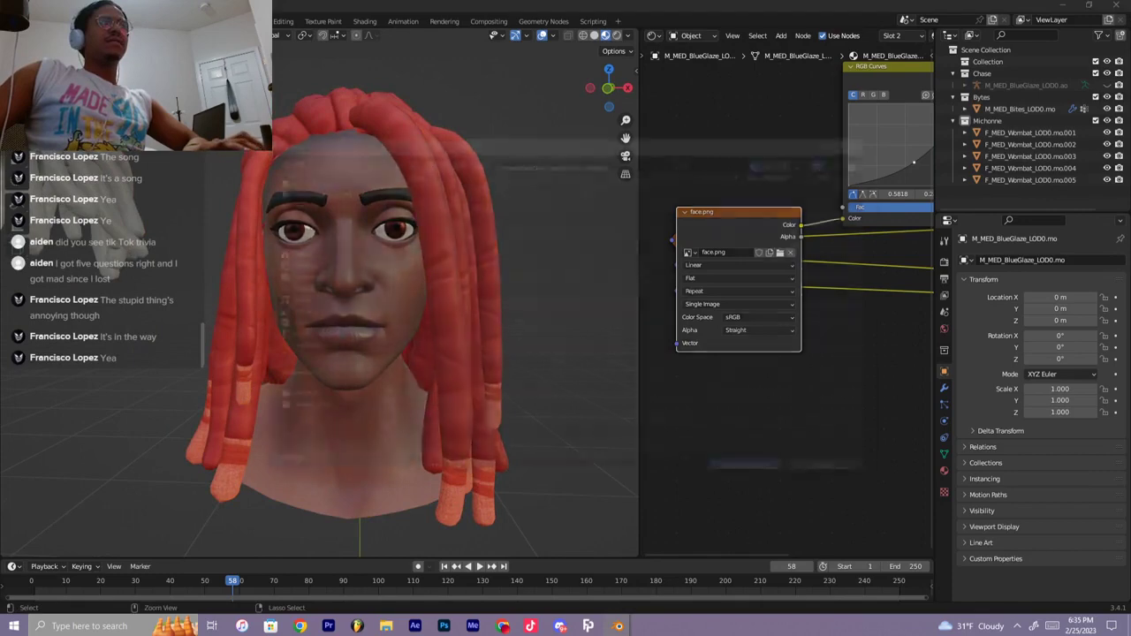
Move the white Bytes dreadlock hair along X to about 0.186 m and delete that hair object
key(ctrl+s)
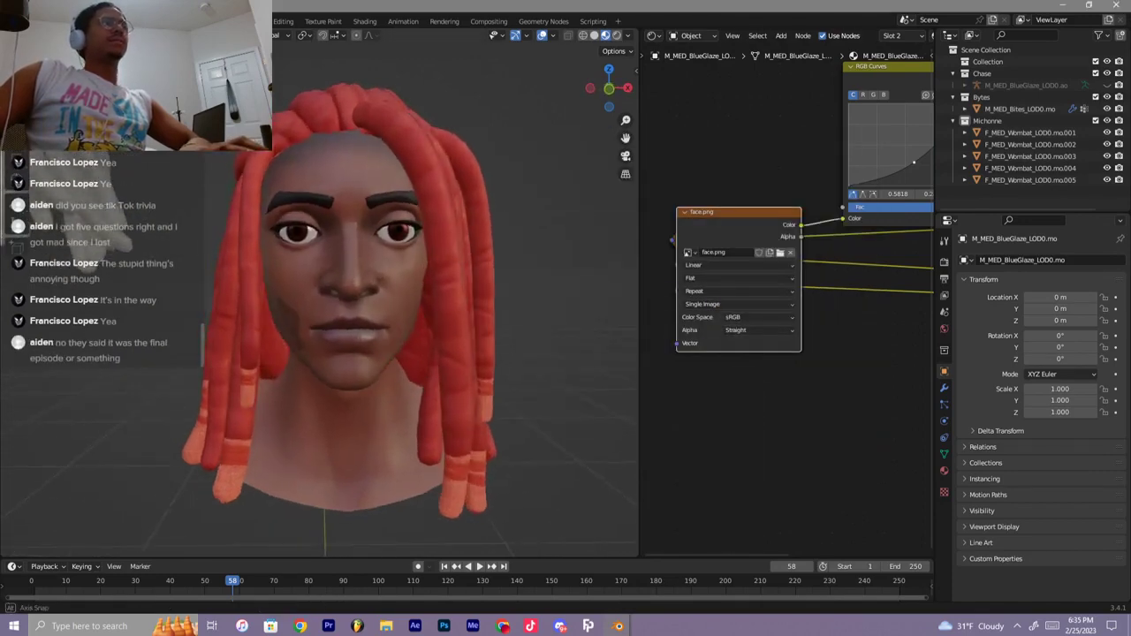
scroll(353, 309, up, 5)
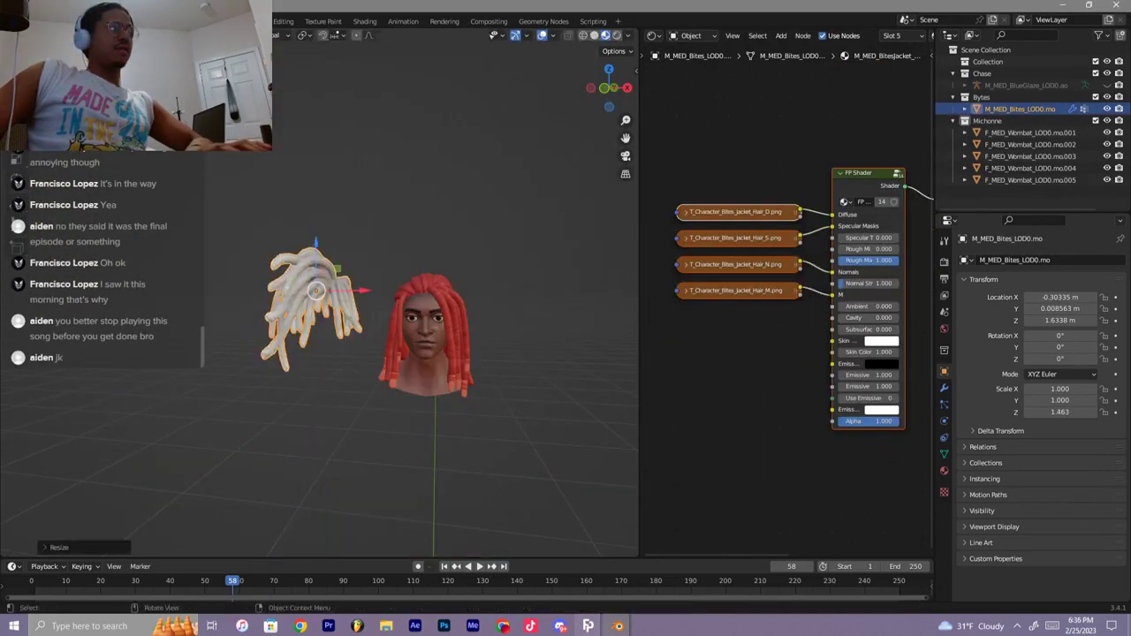
key(g)
key(x)
drag(527, 289, 555, 289)
shift+middle_drag(555, 289, 504, 300)
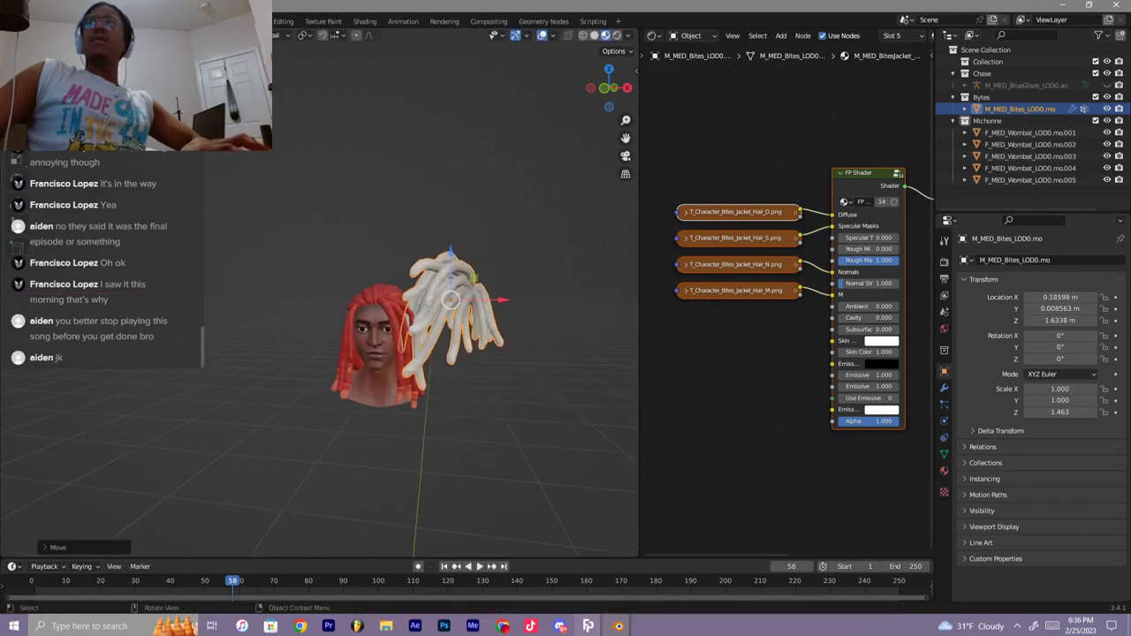
key(Delete)
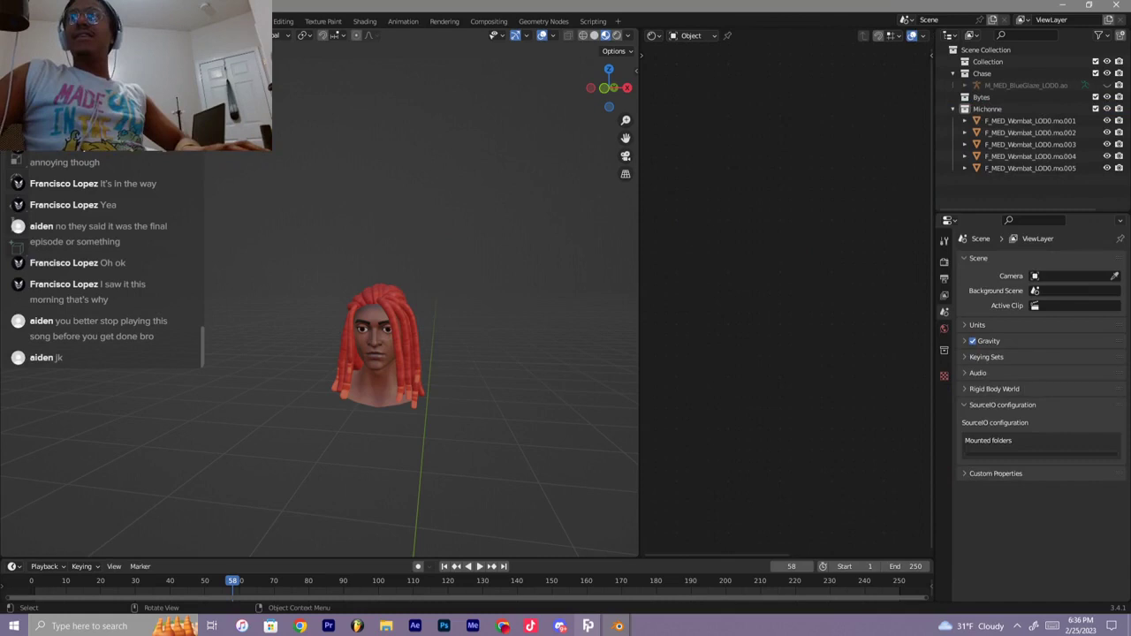
Select the head object and pick one eyebrow of its mesh in Edit Mode
middle_drag(380, 354, 300, 256)
scroll(394, 354, up, 4)
middle_drag(301, 256, 343, 327)
scroll(353, 266, up, 2)
scroll(371, 327, up, 2)
scroll(354, 310, up, 2)
click(381, 291)
key(Tab)
click(318, 205)
key(Tab)
scroll(353, 283, down, 3)
scroll(354, 282, up, 4)
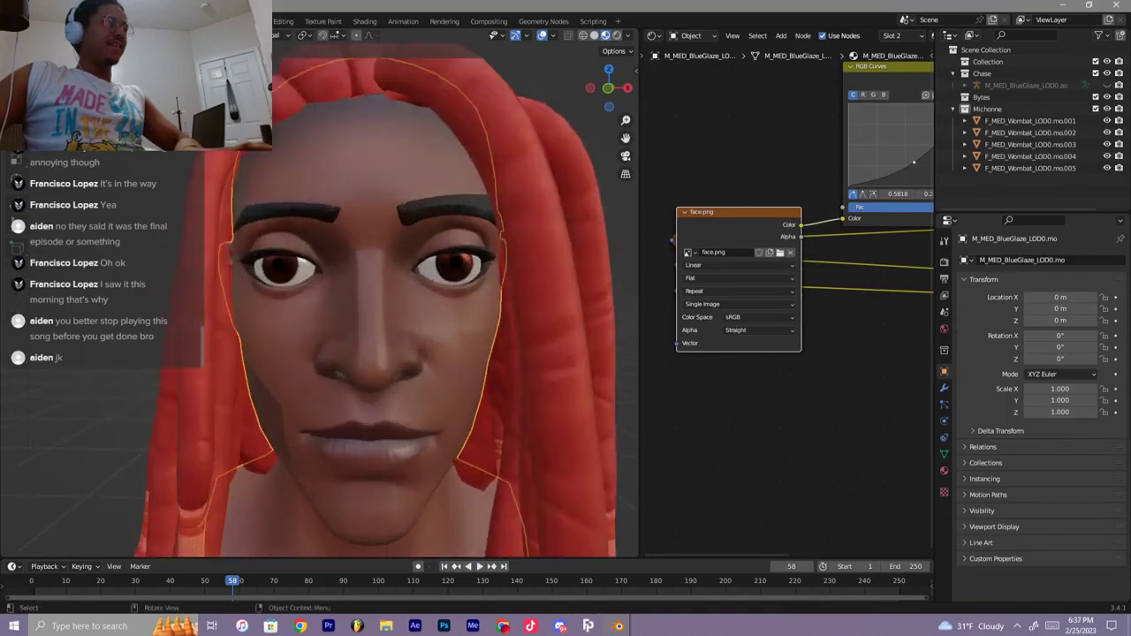
Scale the picked eyebrow along the Z axis in Edit Mode to adjust its thickness
key(Tab)
middle_drag(373, 364, 424, 353)
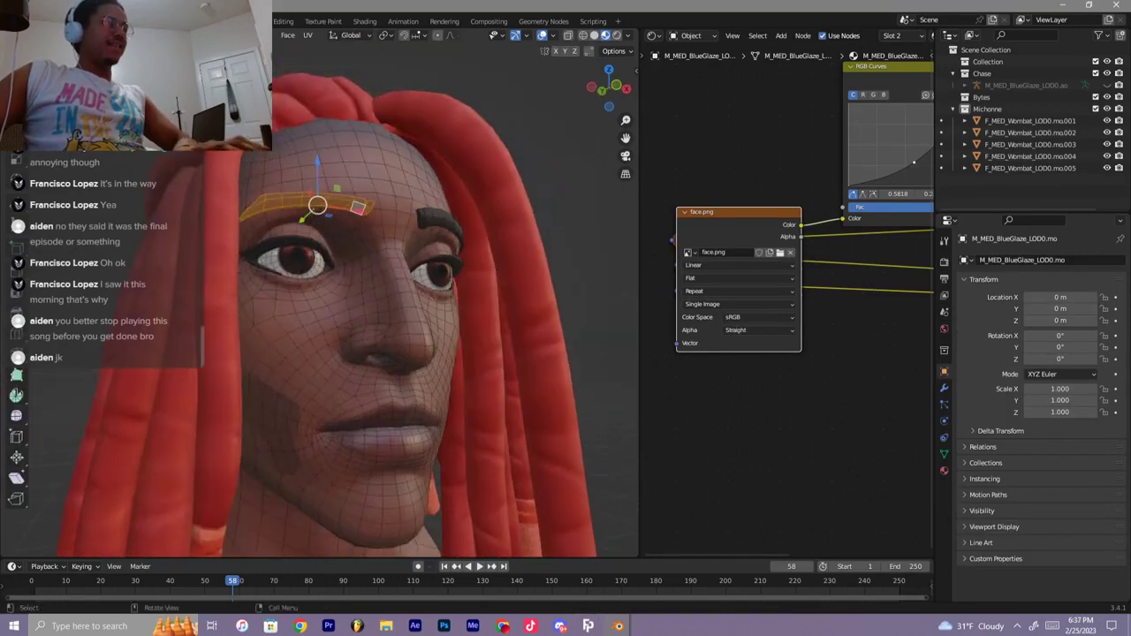
key(s)
key(x)
right_click(398, 347)
key(s)
key(z)
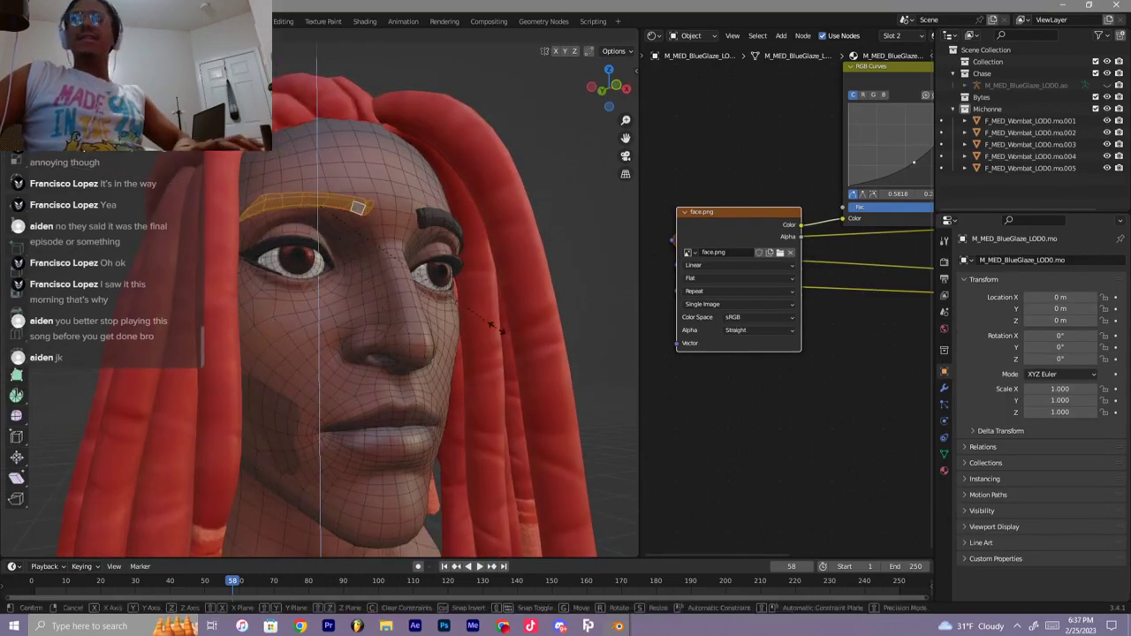
click(475, 323)
key(Tab)
middle_drag(475, 323, 411, 322)
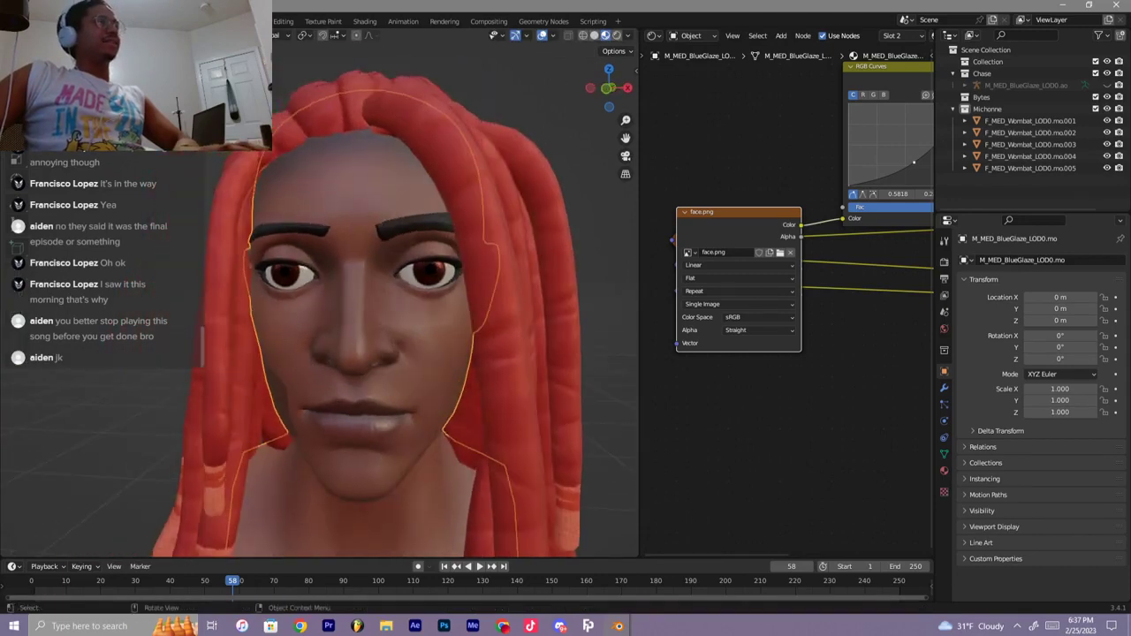
Try to reshape the other eyebrow from one of its faces with proportional editing
key(a)
key(a)
key(Tab)
key(s)
key(x)
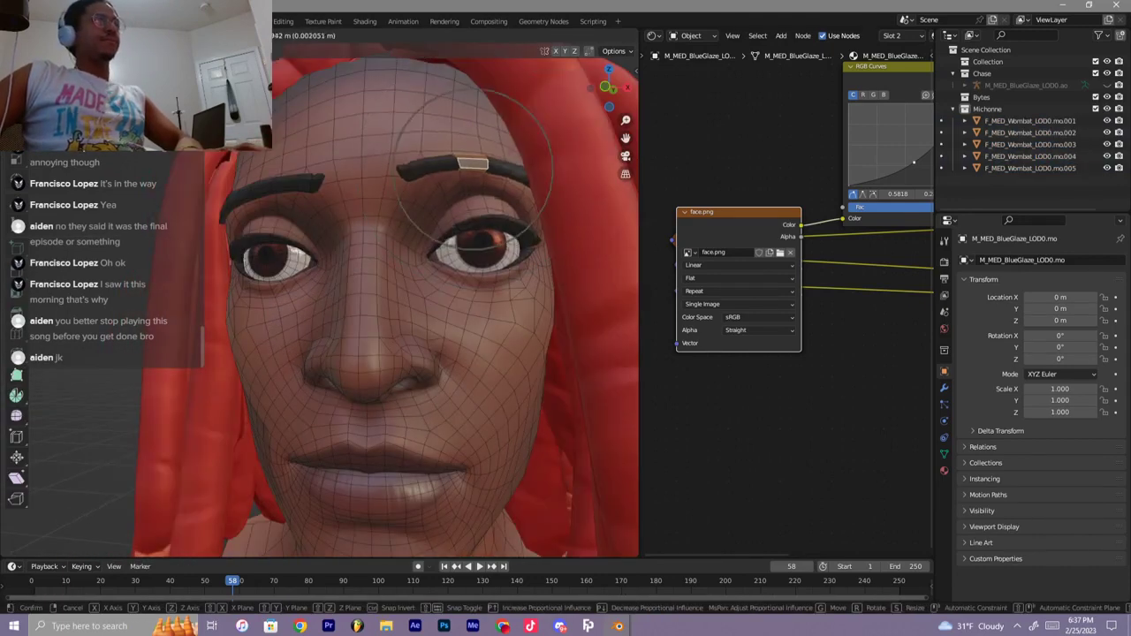
right_click(469, 162)
Hide the linked skin faces of the head and select a face loop on the eyebrow
key(ctrl+l)
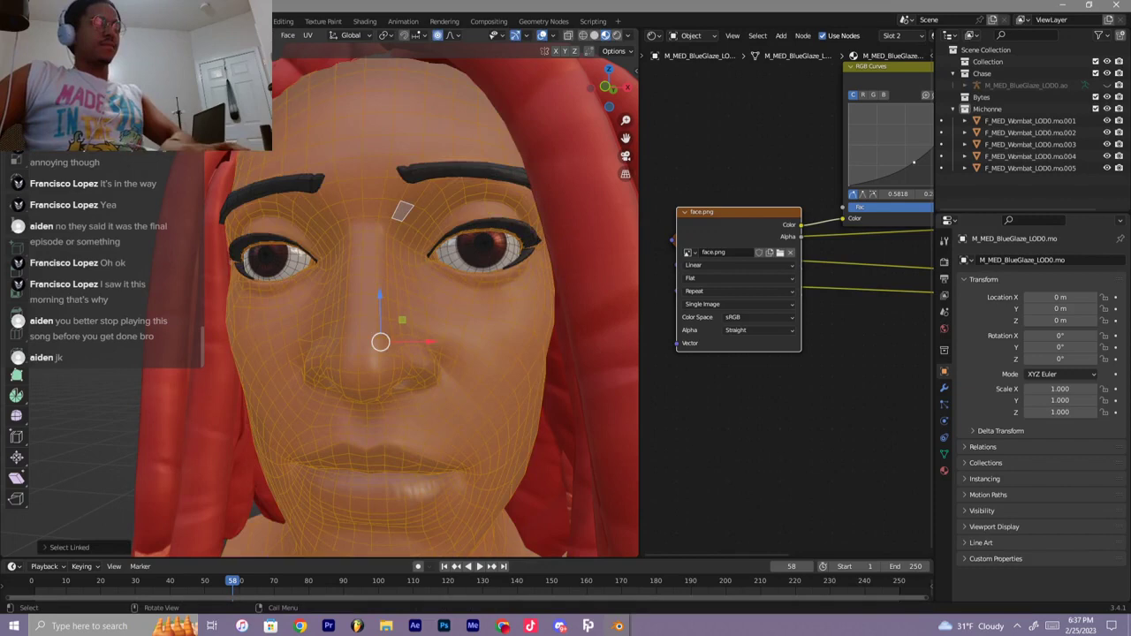
key(h)
key(a)
key(a)
alt+click(473, 169)
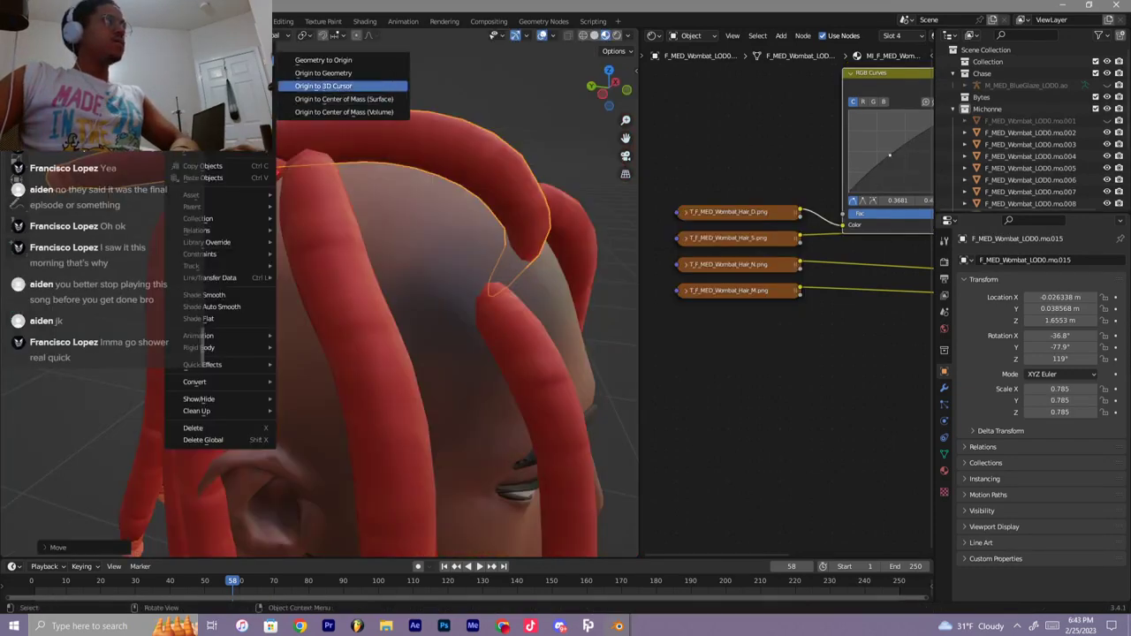
Set the selected red dreadlock's origin to its geometry and save the scene as playboi.blend
click(323, 73)
key(ctrl+s)
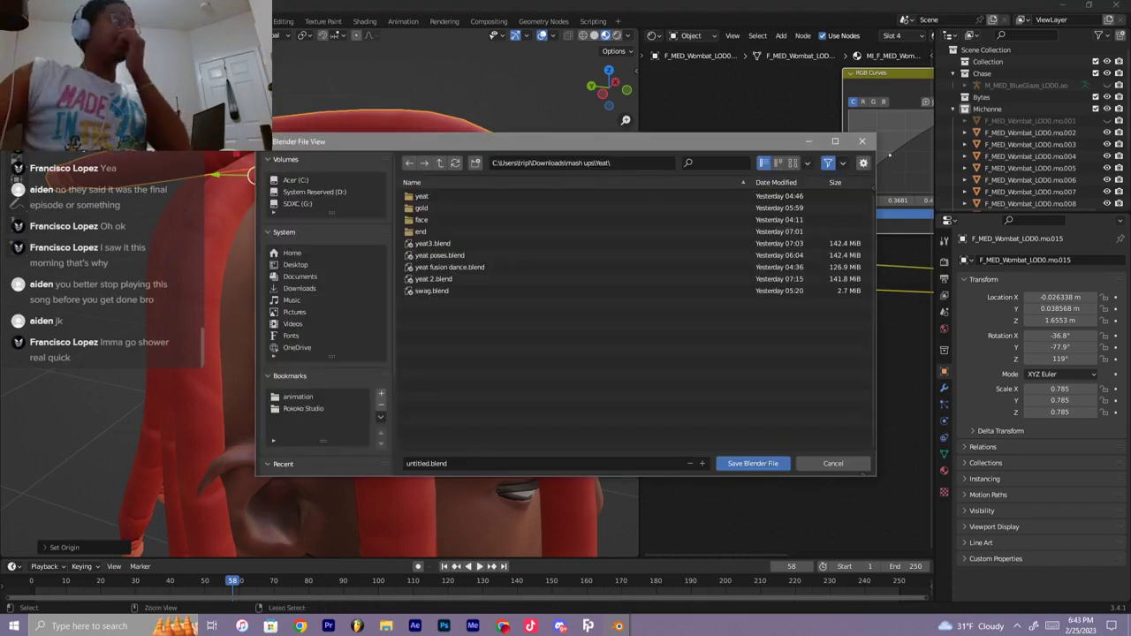
scroll(327, 354, down, 2)
click(301, 438)
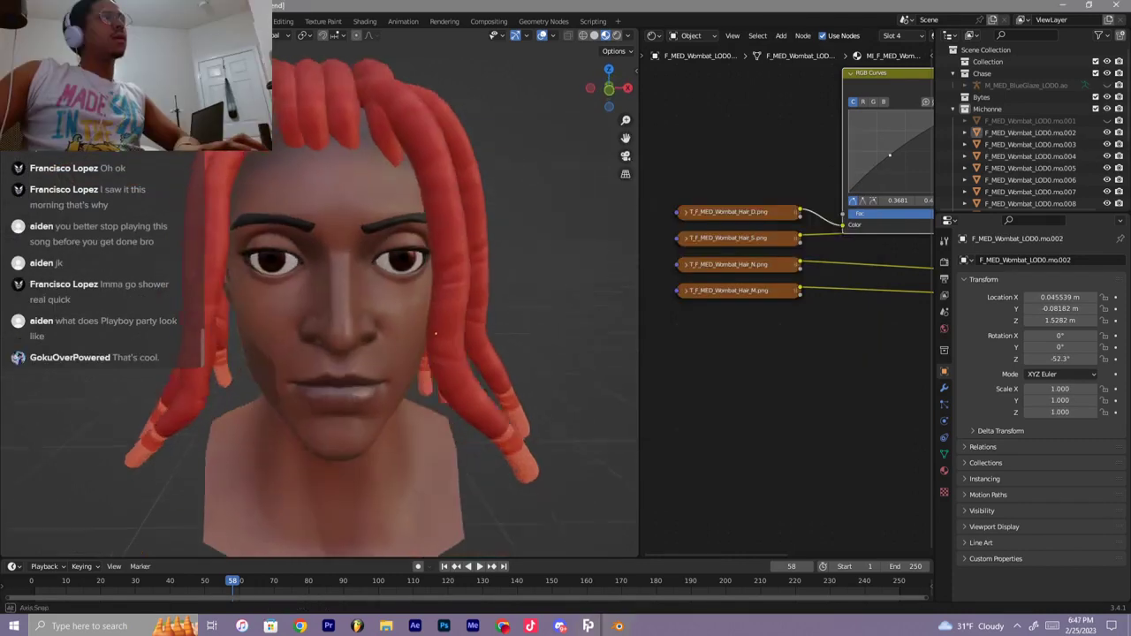
Duplicate the dreadlock on top of the head and place the copy along X at about 0.047 m
middle_drag(292, 424, 255, 443)
click(424, 99)
middle_drag(424, 99, 382, 81)
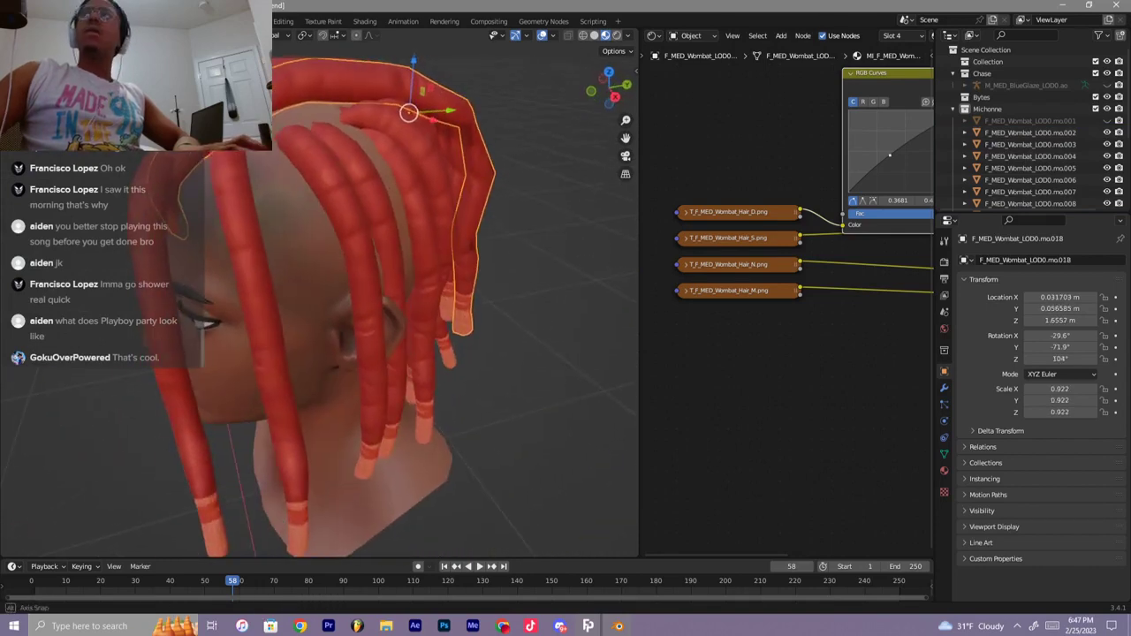
middle_drag(415, 146, 398, 161)
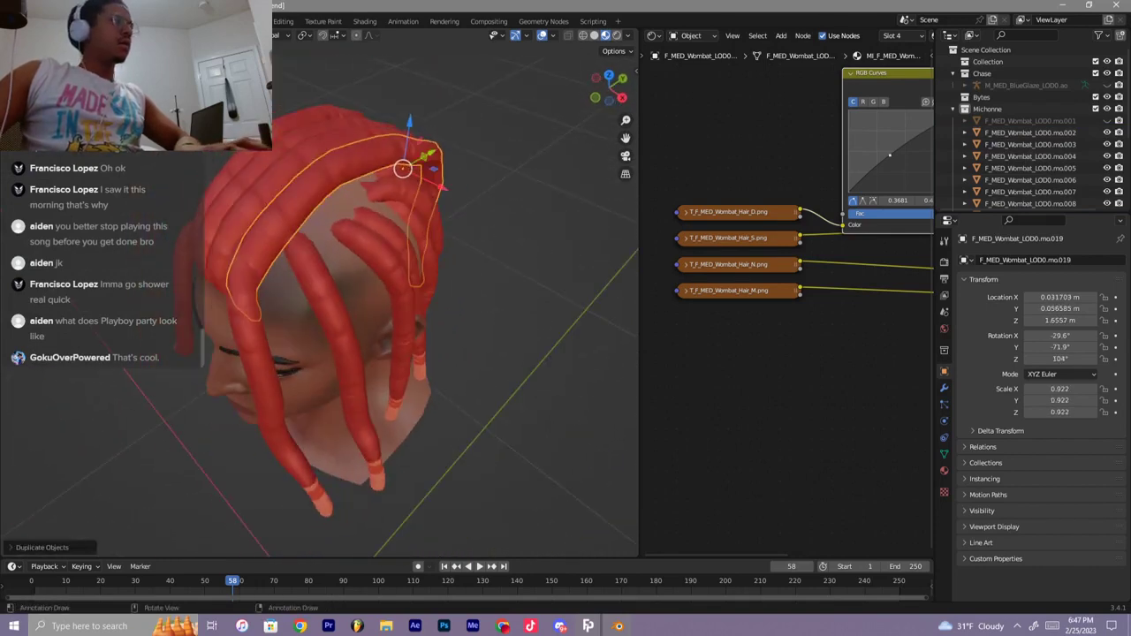
key(shift+d)
key(x)
drag(461, 196, 463, 197)
middle_drag(462, 197, 625, 160)
click(513, 167)
Check the dreadlock hairstyle from the side and front, and save the file
scroll(190, 207, down, 3)
middle_drag(190, 208, 362, 210)
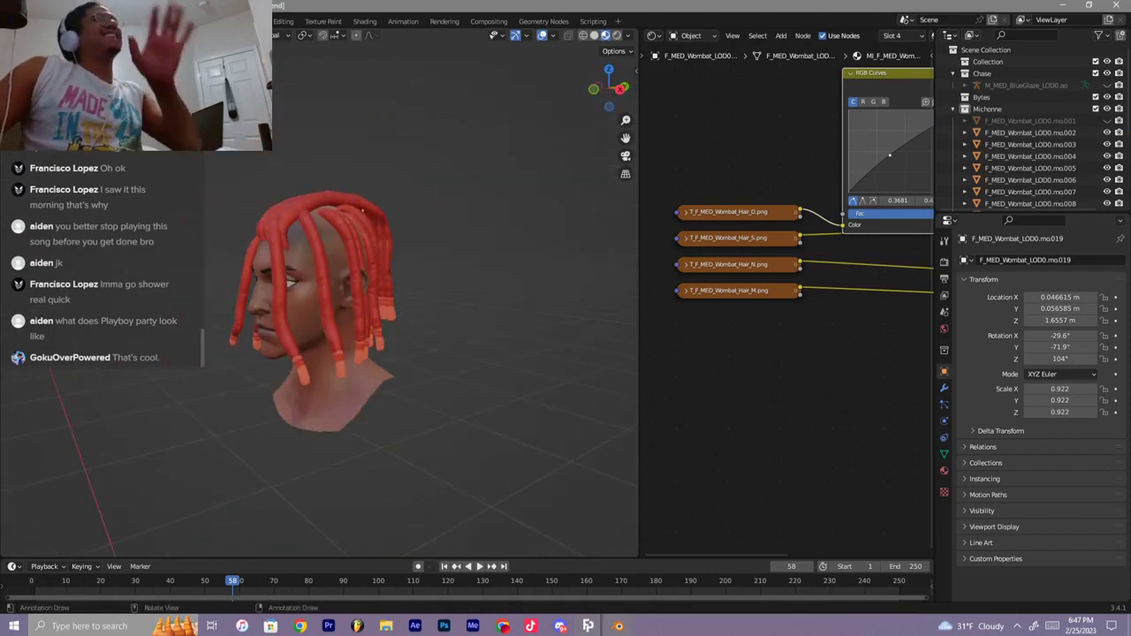
key(KP_1)
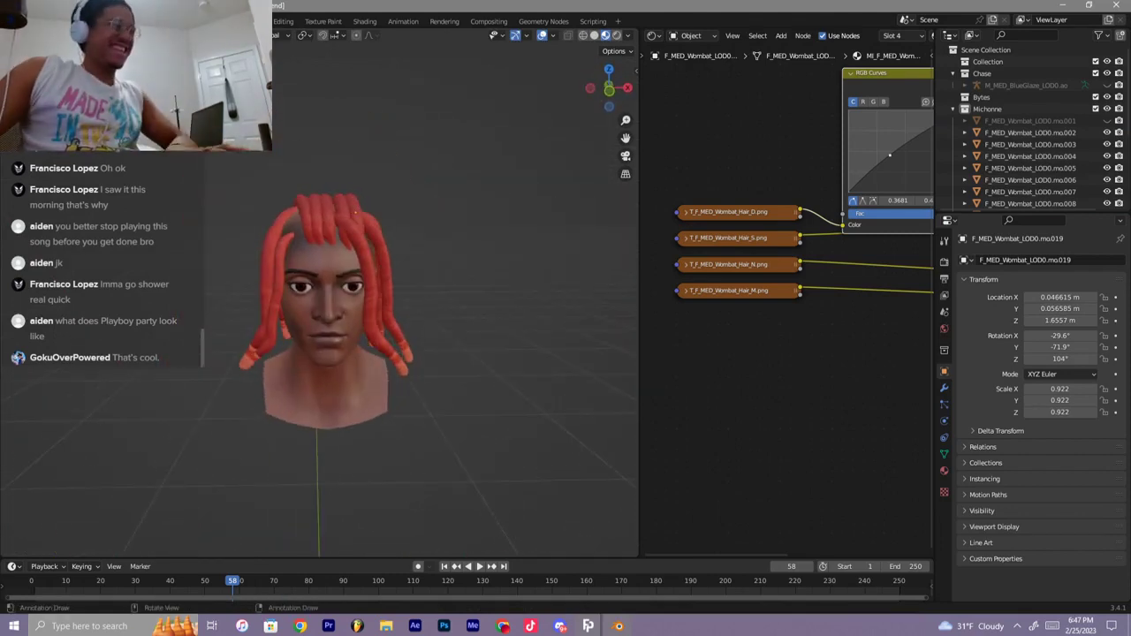
key(ctrl+s)
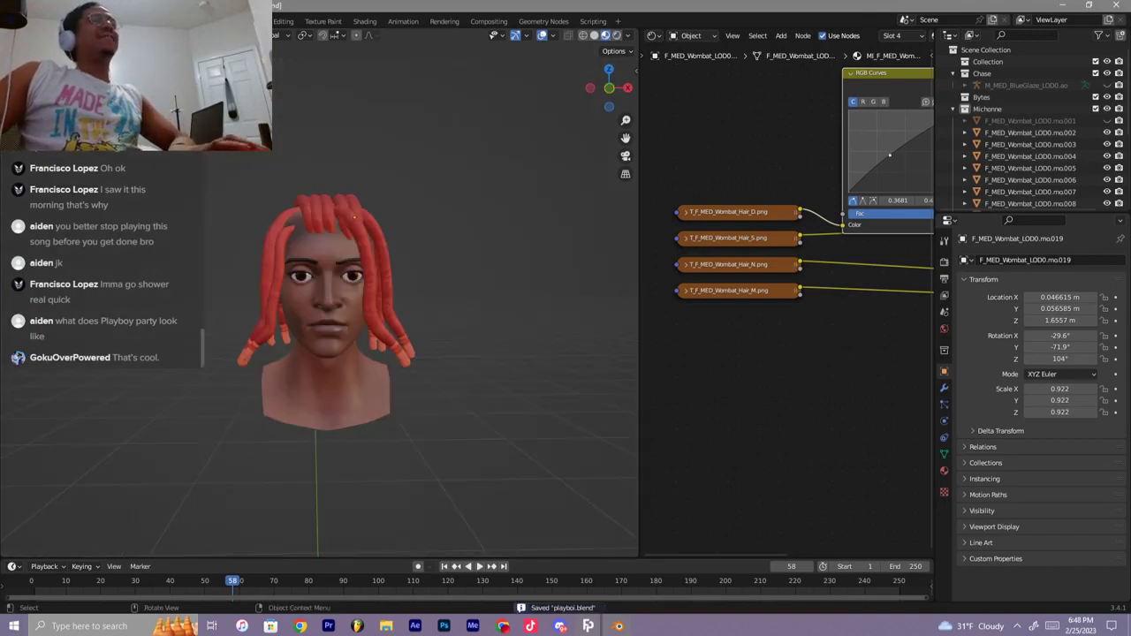
Add an Environment Texture with qwantani_puresky_2k.exr to the World shader, feeding the Background color
click(692, 36)
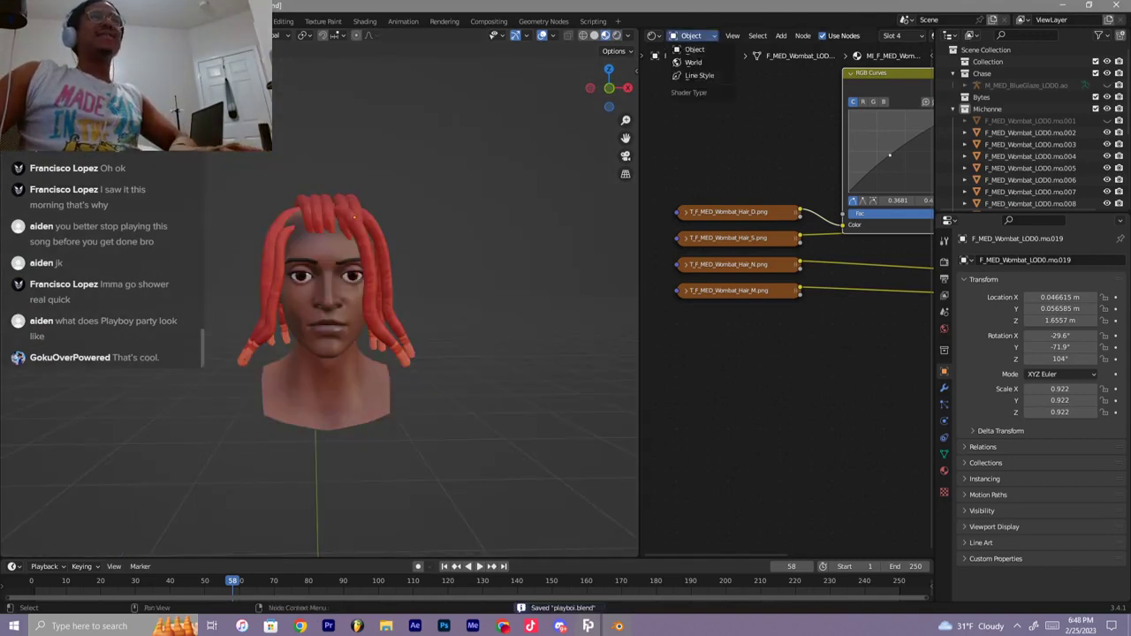
click(694, 60)
key(Home)
key(shift+a)
text(er)
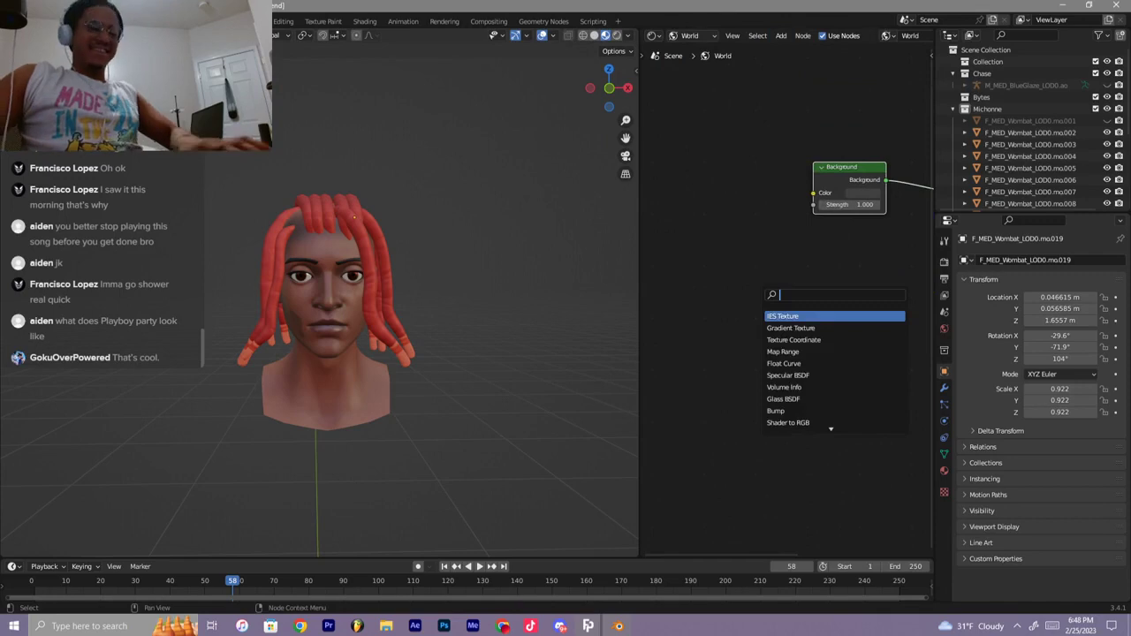
key(Return)
click(699, 257)
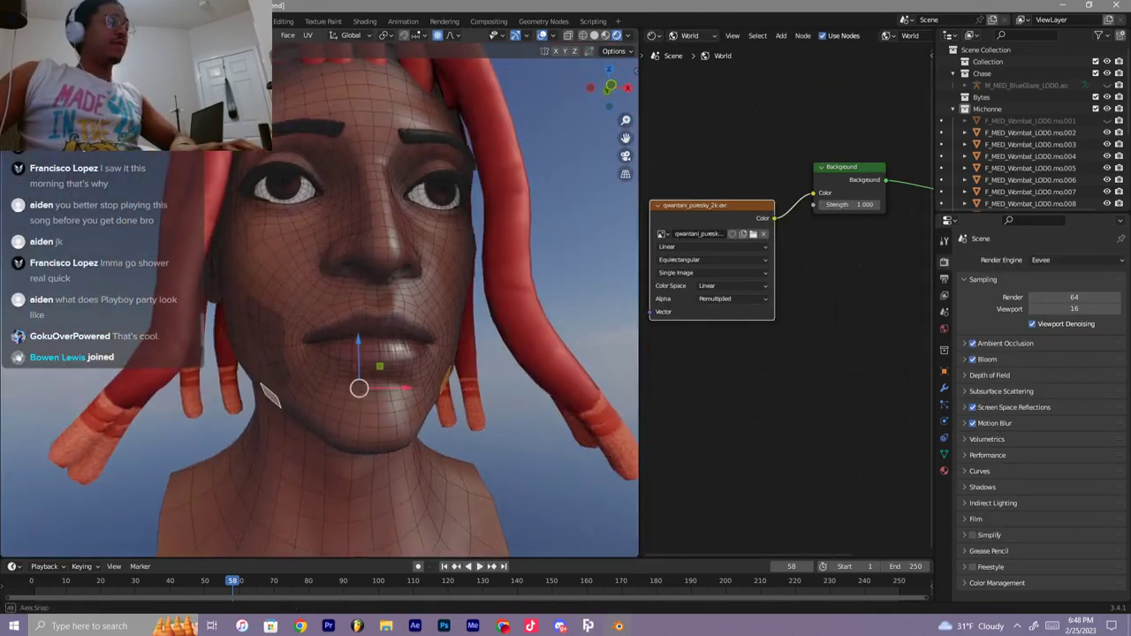
Widen the jaw by scaling the jaw faces on both sides of the head along X with proportional editing
mouse_move(270, 396)
middle_down()
mouse_move(306, 380)
mouse_move(262, 383)
middle_up()
shift+click(308, 363)
shift+click(309, 383)
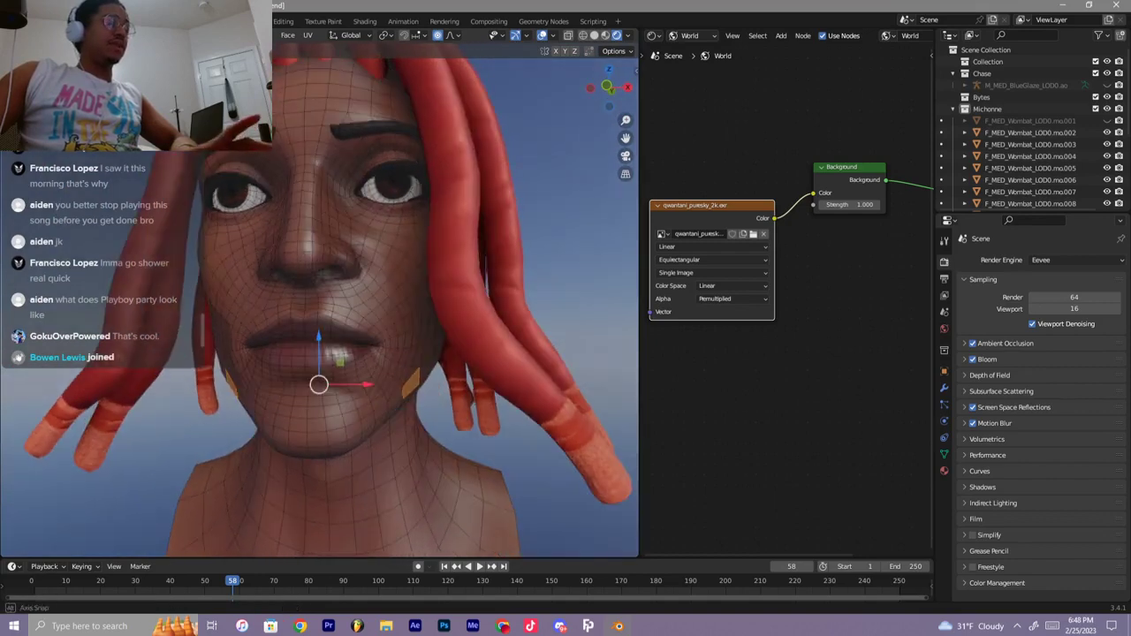
key(s)
key(x)
click(418, 386)
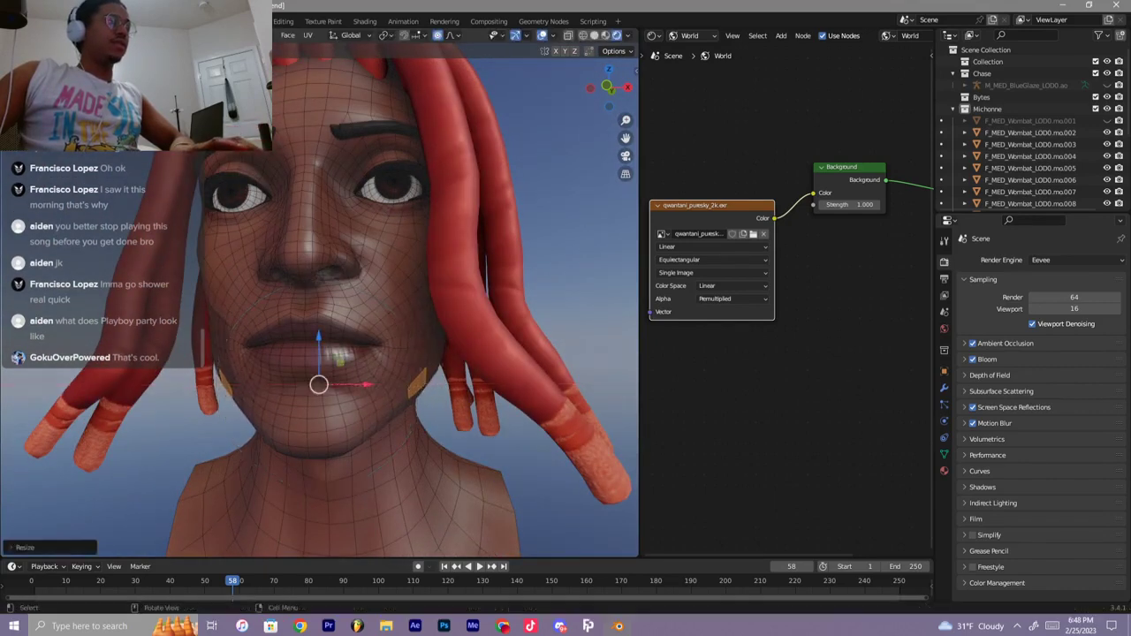
scroll(416, 386, down, 4)
key(Tab)
middle_drag(414, 385, 398, 383)
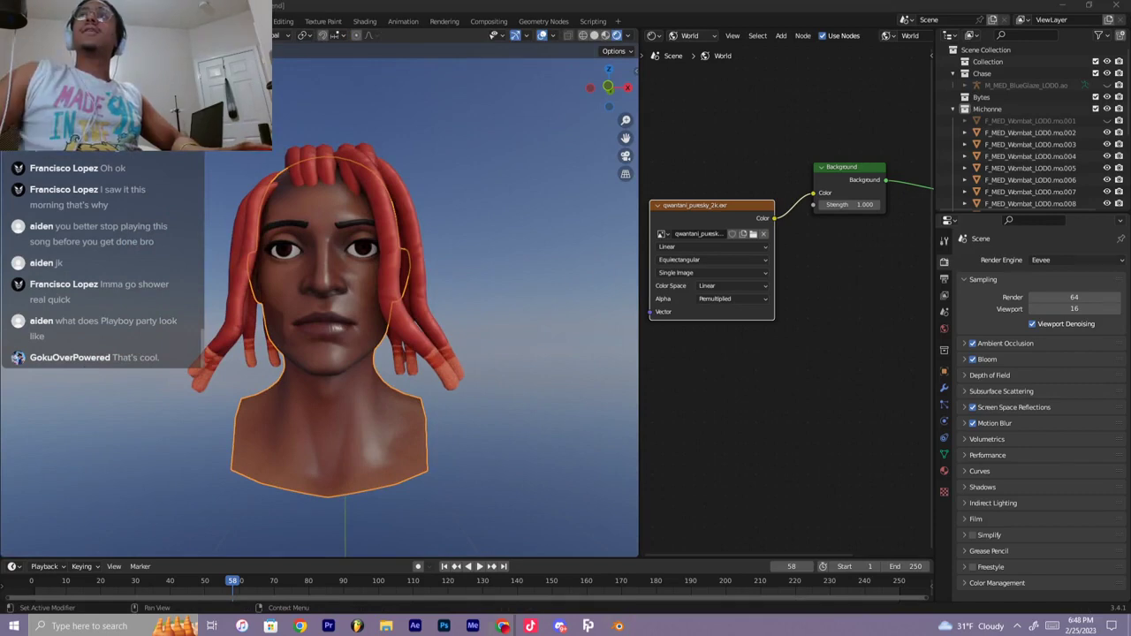
Duplicate the outermost dreadlock on top of the head and shift the copy along X toward the bare side
scroll(398, 384, up, 3)
middle_drag(398, 383, 464, 419)
click(269, 217)
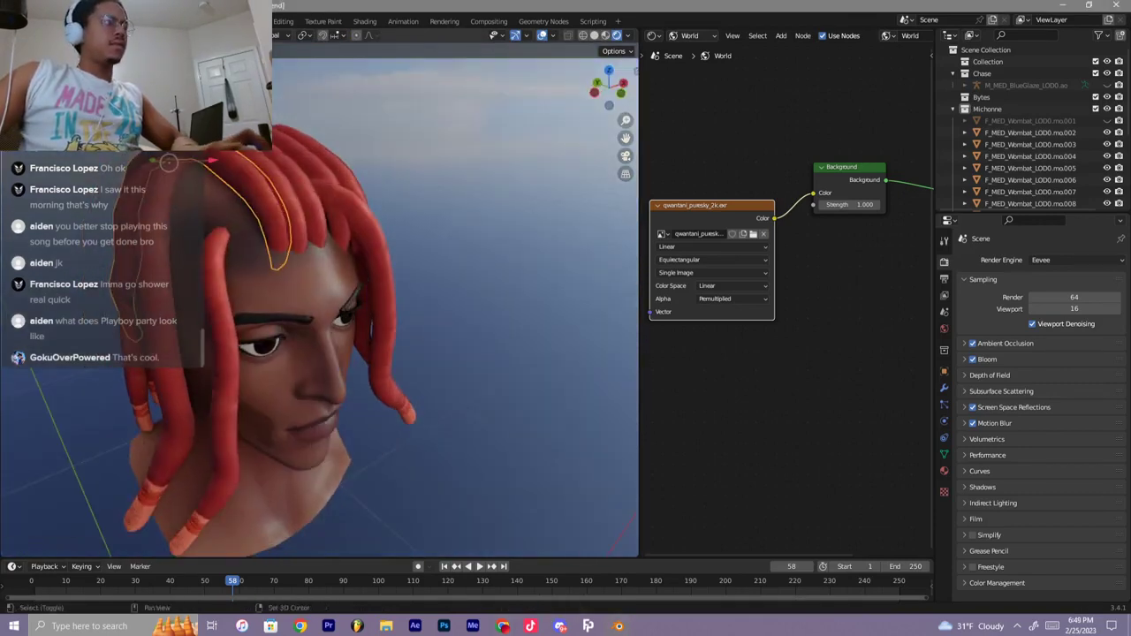
key(shift+d)
right_click(212, 161)
drag(212, 161, 192, 161)
middle_drag(192, 162, 133, 108)
click(122, 114)
scroll(122, 115, down, 4)
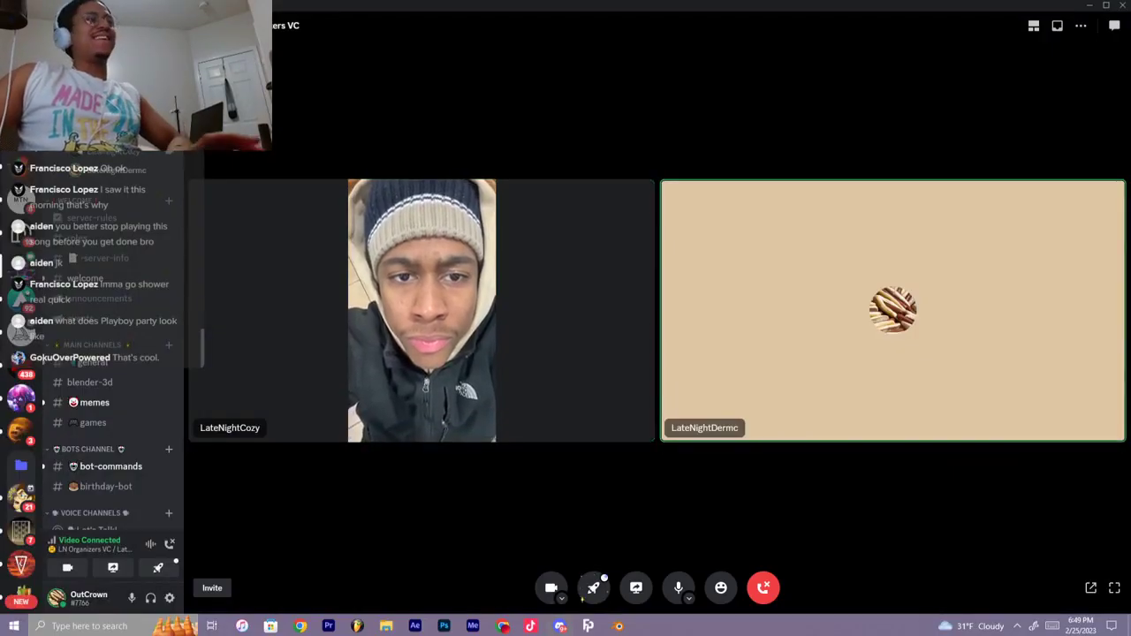
click(422, 311)
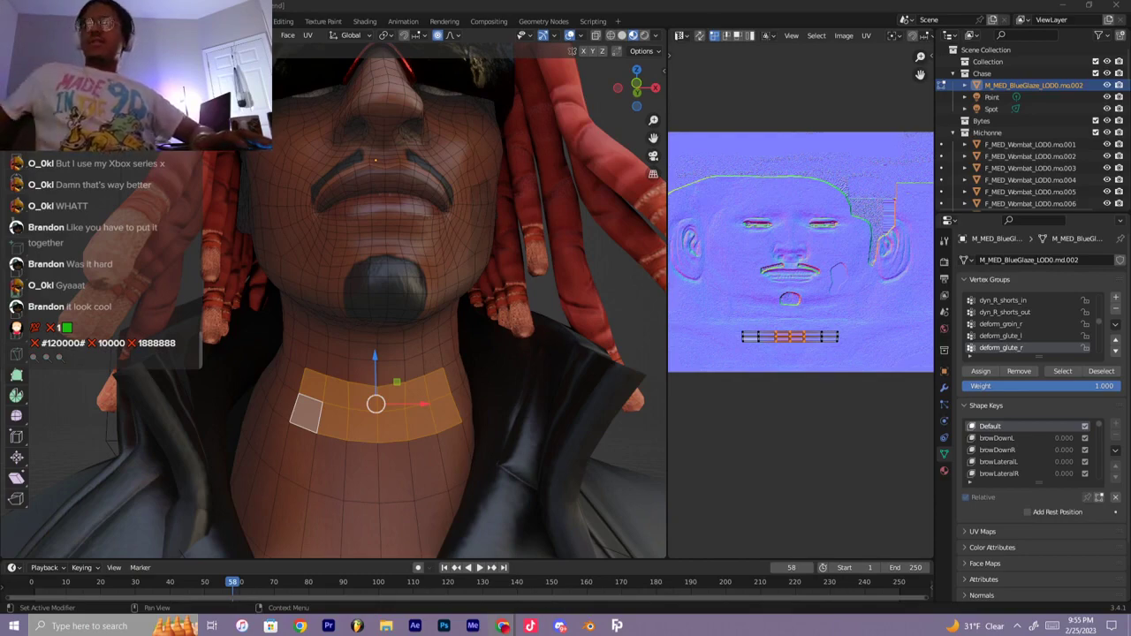
Switch to Photoshop, resize the upside-down bunny tattoo on the face texture and move it higher on the neck
key(alt+Tab)
mouse_move(601, 519)
mouse_down()
mouse_move(621, 523)
mouse_move(624, 536)
mouse_move(601, 518)
mouse_move(622, 538)
mouse_up()
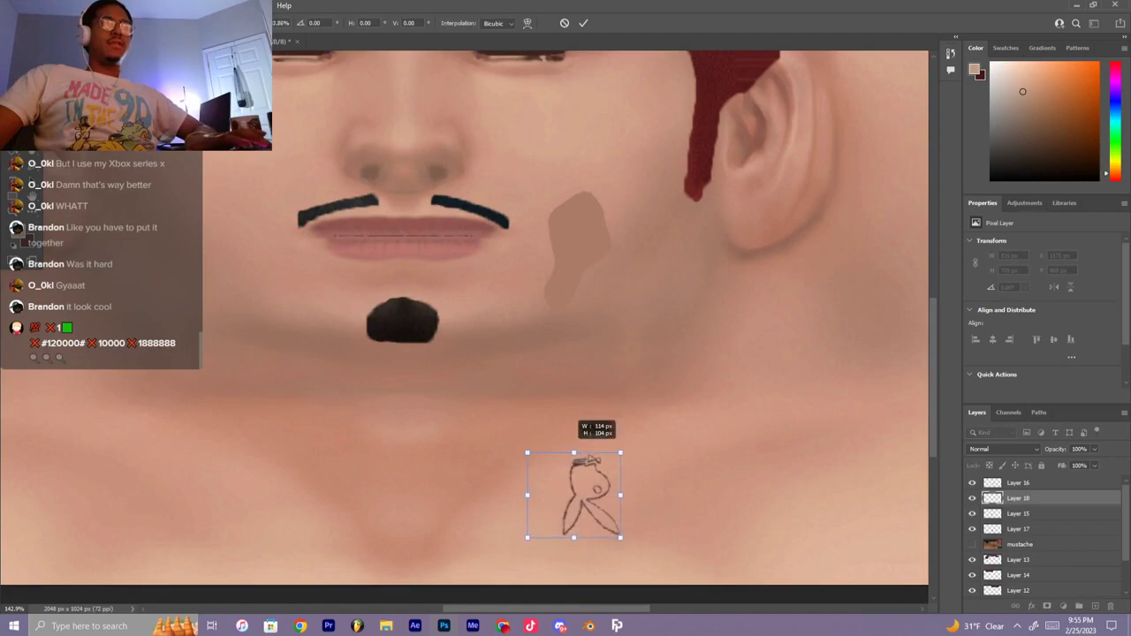
drag(573, 453, 621, 434)
mouse_move(594, 474)
mouse_down()
mouse_move(617, 420)
mouse_move(600, 444)
mouse_move(609, 416)
mouse_move(596, 416)
mouse_up()
key(Return)
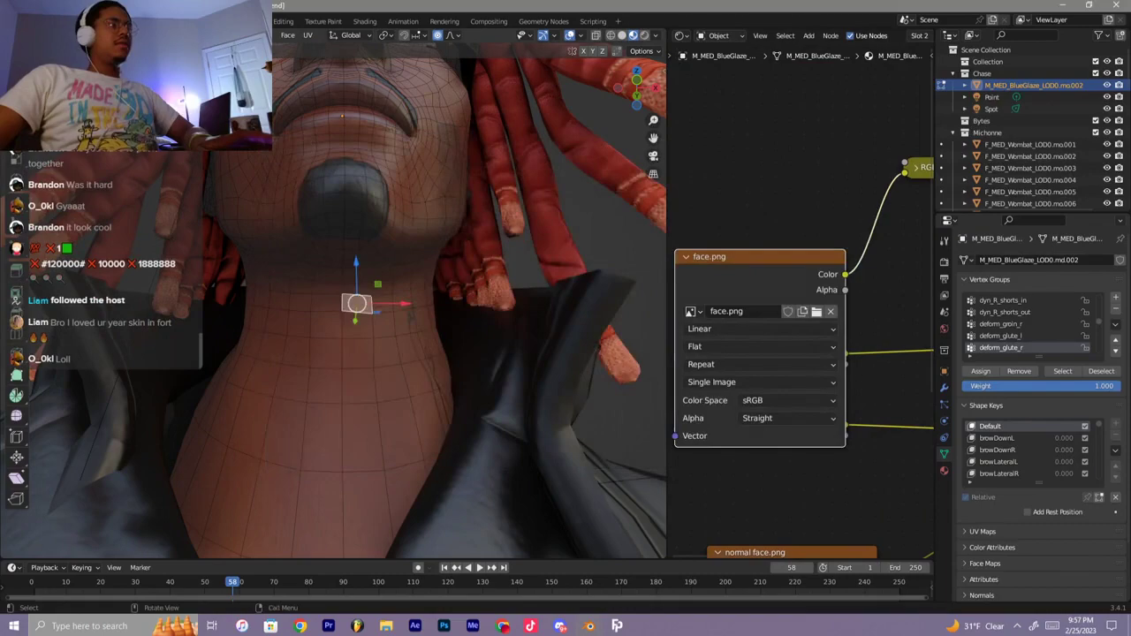
Examine the tattoo's placement on the character's neck in Object Mode, and return to Edit Mode
key(Tab)
middle_drag(424, 301, 442, 337)
scroll(380, 335, up, 3)
scroll(394, 336, down, 4)
scroll(380, 265, up, 2)
middle_drag(415, 283, 371, 274)
key(Tab)
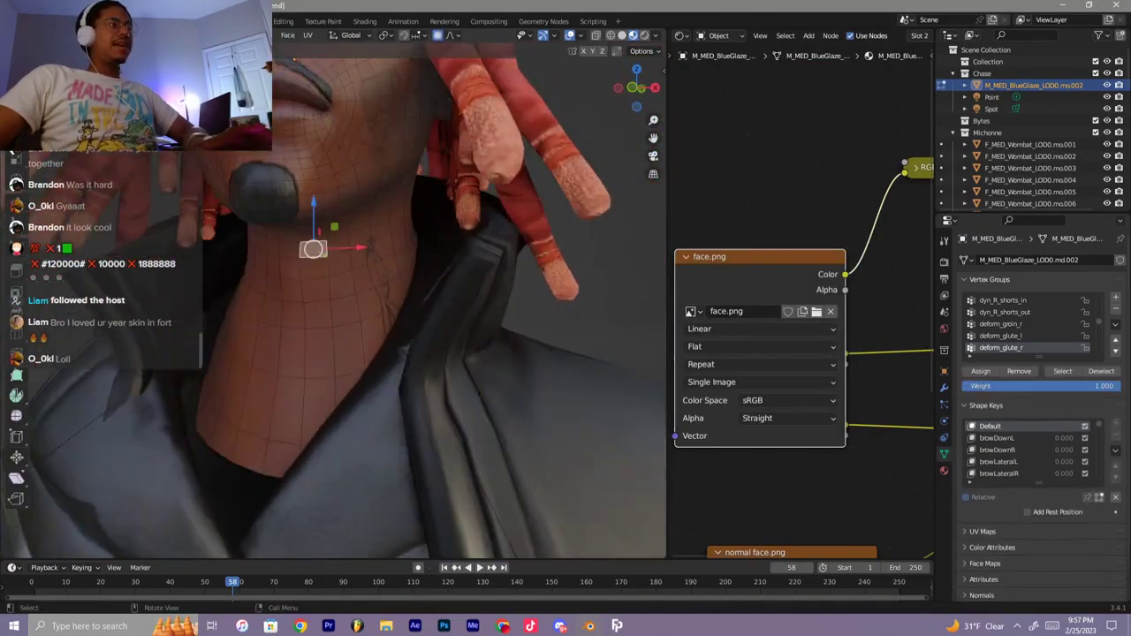
Try to move a neck face beside the tattoo with proportional editing
scroll(380, 265, up, 2)
click(381, 268)
key(g)
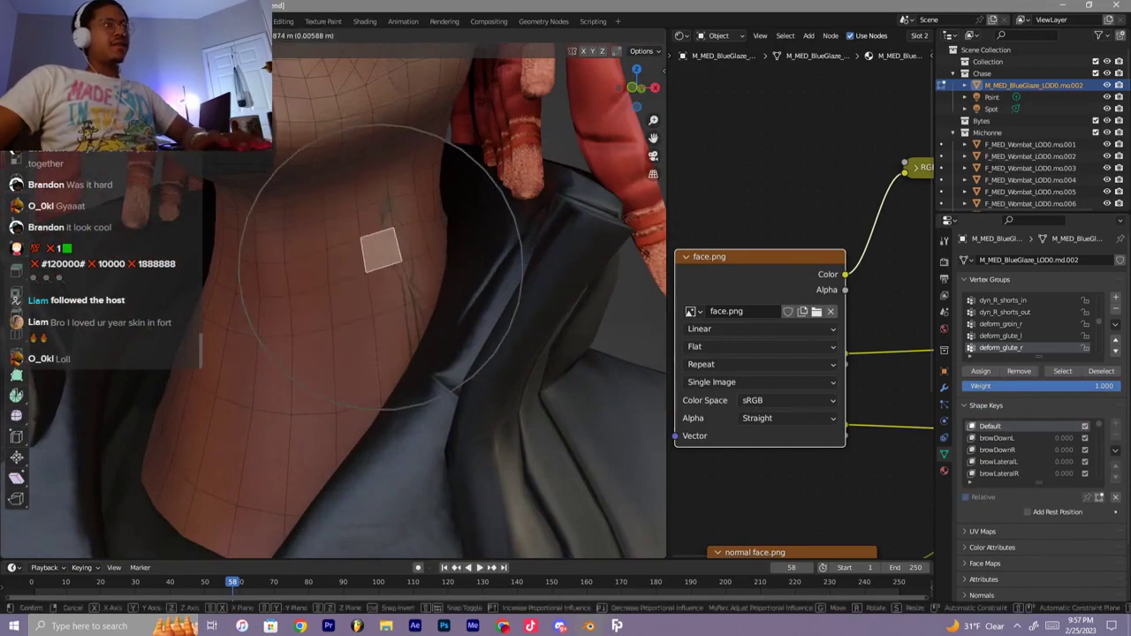
key(Escape)
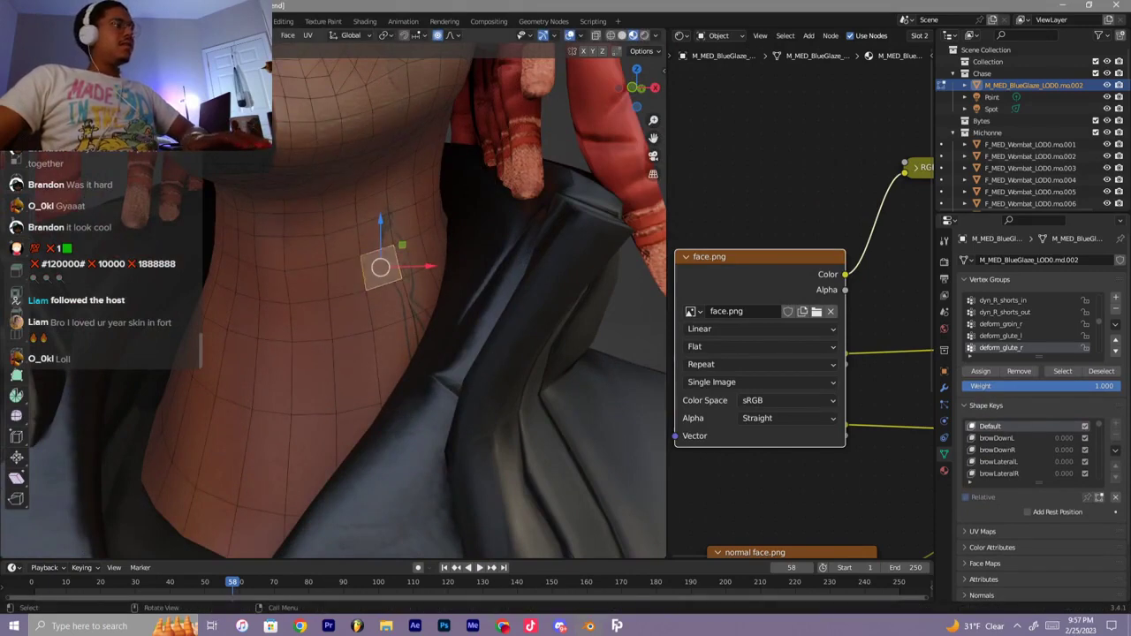
Try to slide a horizontal edge loop around the neck below the tattoo
key(a)
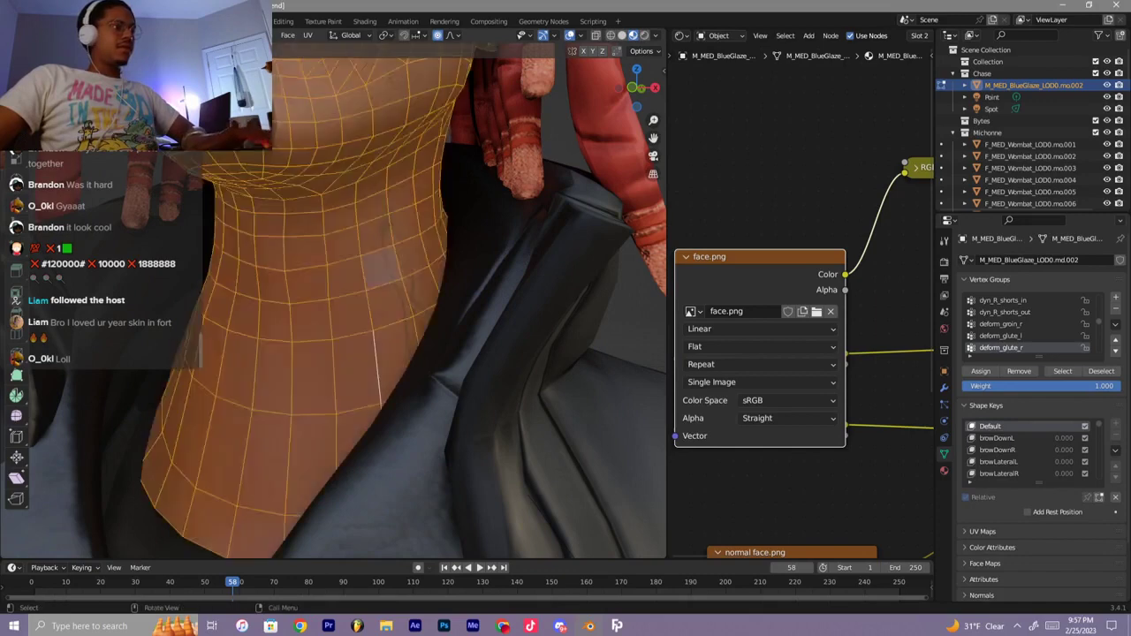
key(alt+a)
key(g)
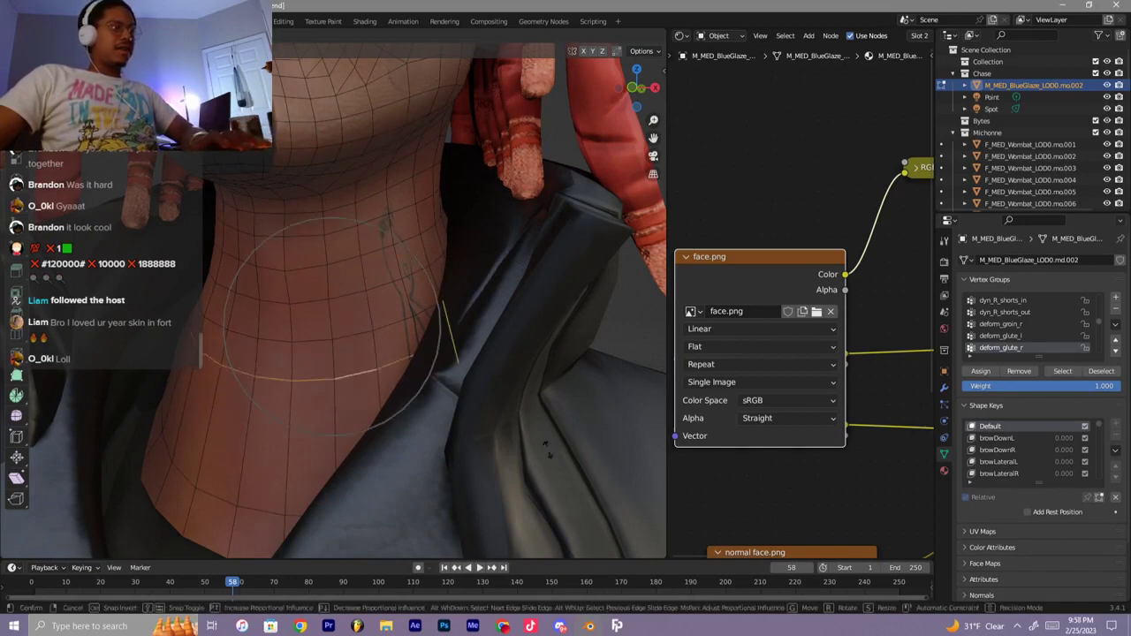
right_click(548, 451)
key(g)
key(g)
right_click(545, 433)
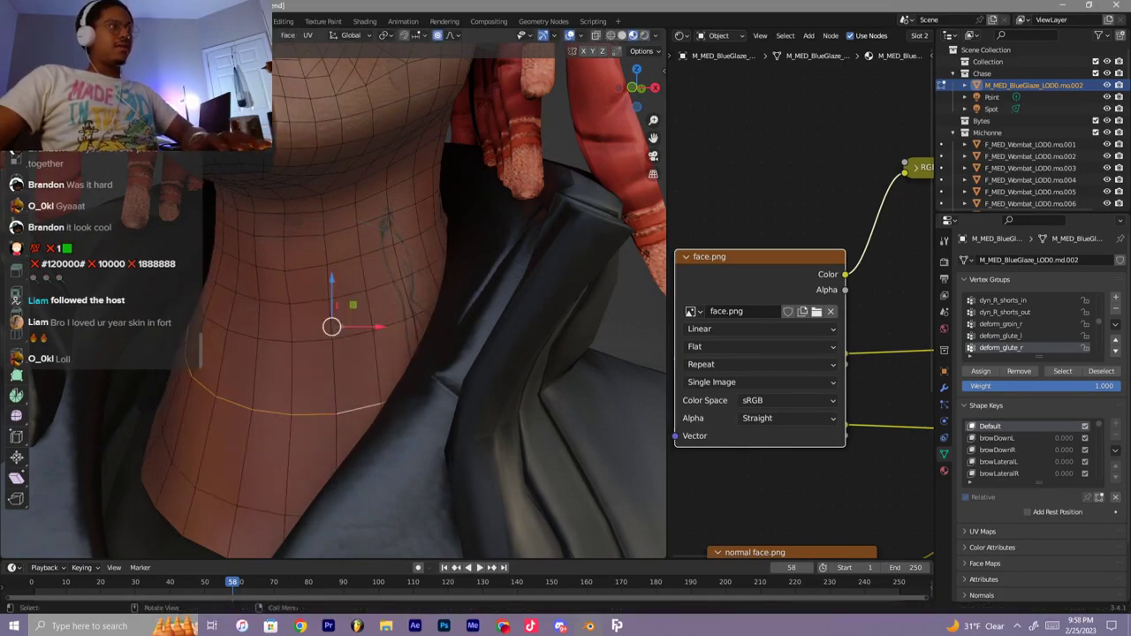